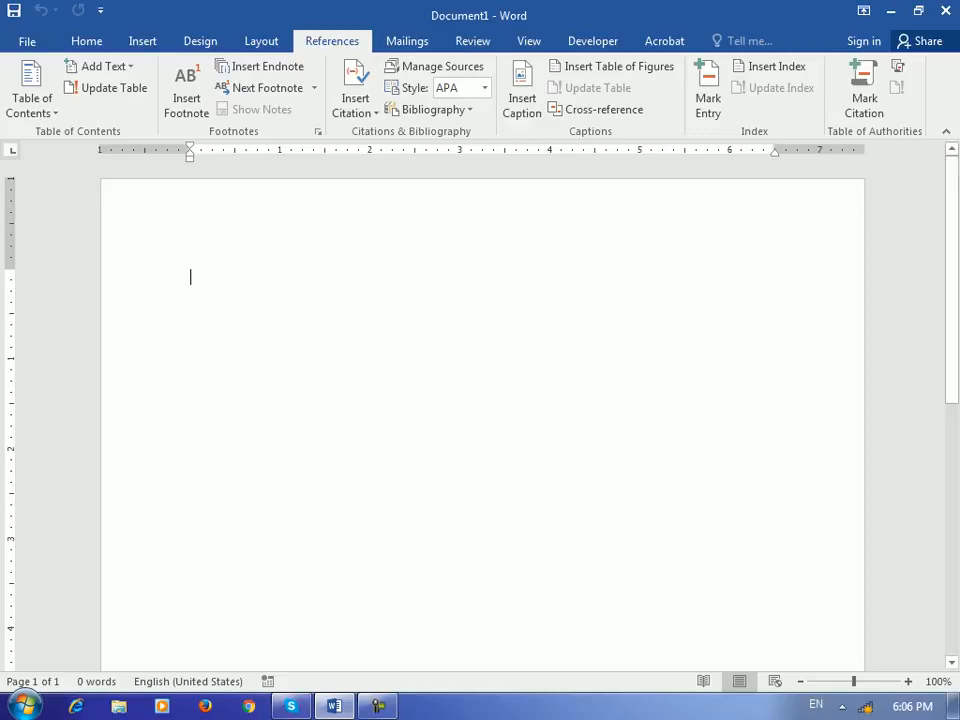
- Insert the 'Barya institute of Information technology' line via AutoText 'bary' and copy it
type("b")
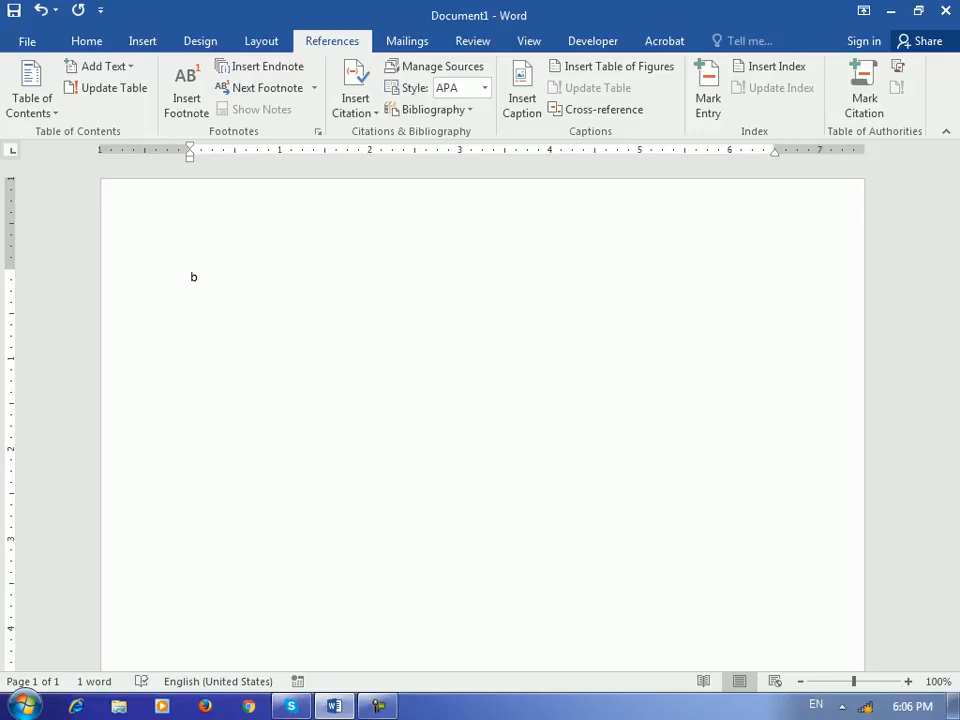
type("ary")
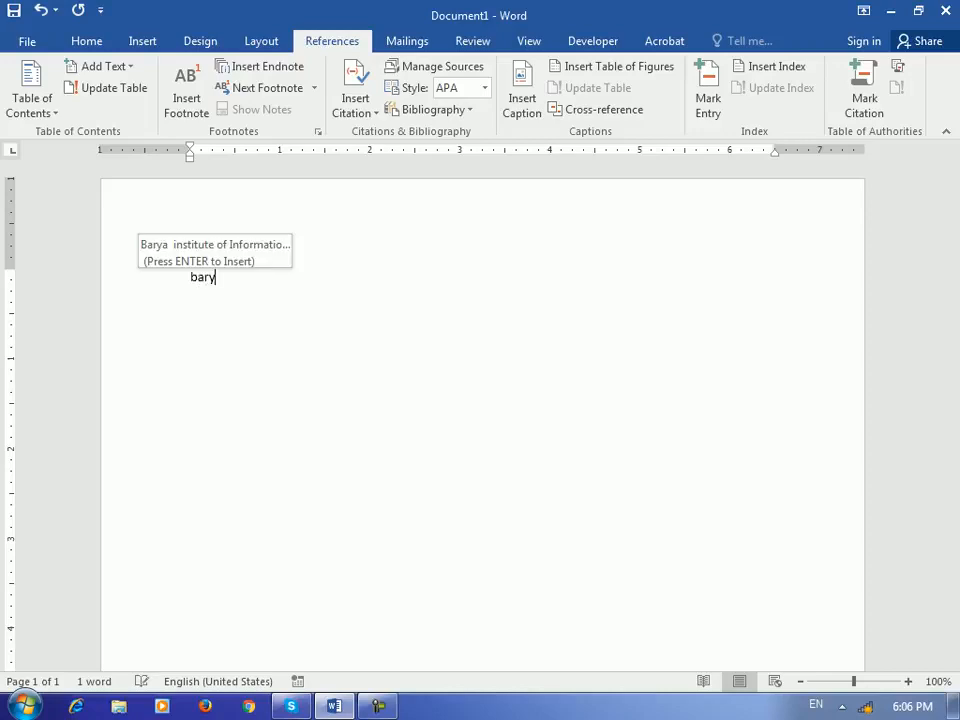
key("Return")
key("Home")
key("shift+End")
key("ctrl+c")
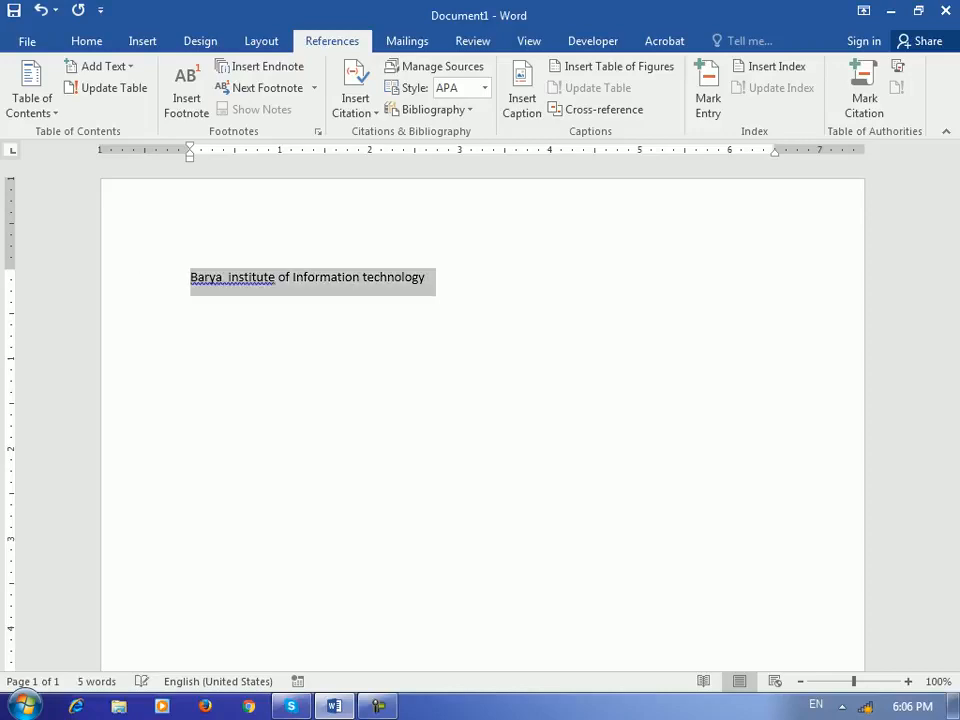
key("End")
- Paste the line repeatedly, with page breaks, so the text spans three pages
key("Return")
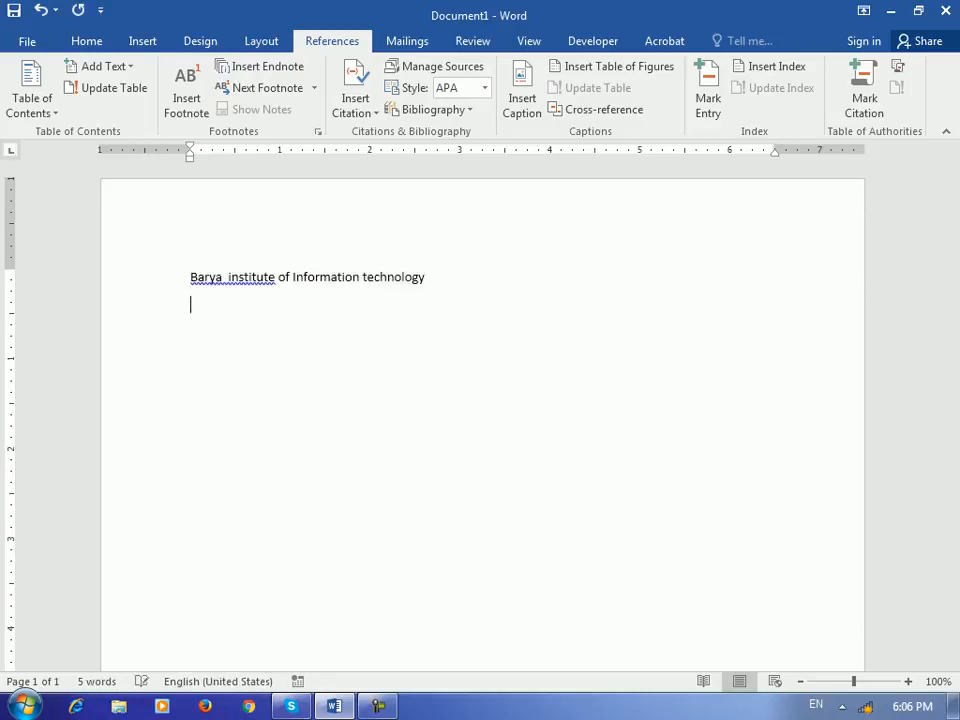
key("ctrl+v")
key("Return")
key("Return")
key("Return")
key("ctrl+v")
key("ctrl+v")
key("ctrl+v")
key("ctrl+v")
key("ctrl+v")
key("Return")
key("Return")
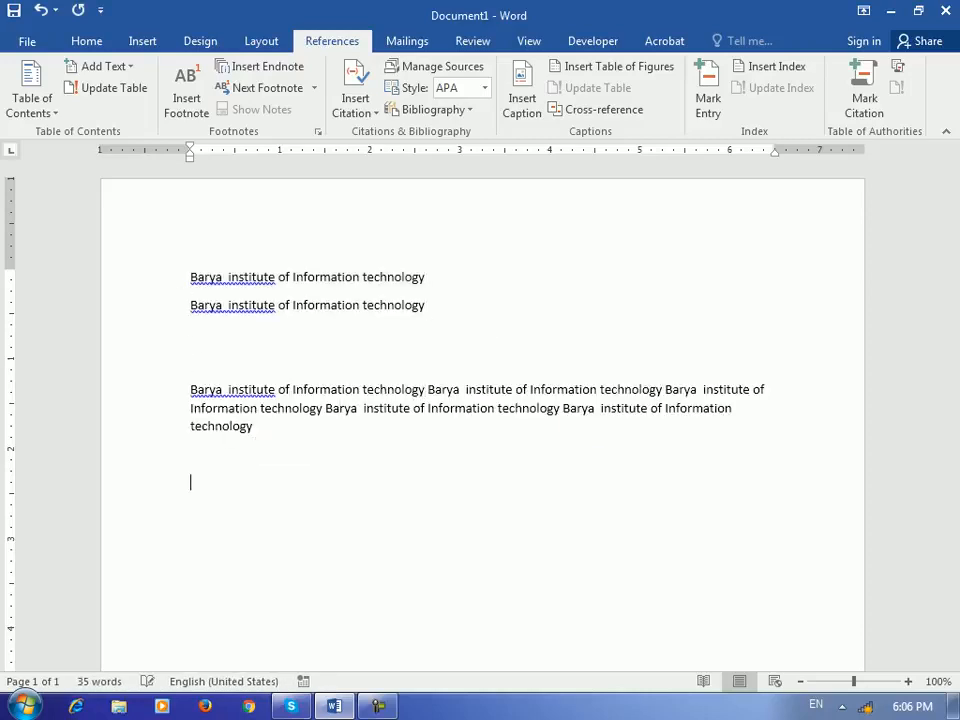
key("ctrl+v")
key("ctrl+v")
key("ctrl+v")
key("ctrl+v")
key("ctrl+v")
key("Return")
key("ctrl+Return")
key("ctrl+v")
key("ctrl+v")
key("ctrl+v")
key("ctrl+v")
key("ctrl+v")
key("ctrl+v")
key("ctrl+v")
key("ctrl+v")
key("ctrl+v")
key("ctrl+v")
key("Return")
key("ctrl+Return")
key("ctrl+v")
key("ctrl+v")
key("ctrl+v")
key("ctrl+v")
key("ctrl+v")
key("ctrl+v")
key("ctrl+v")
key("ctrl+v")
key("ctrl+v")
key("ctrl+v")
key("ctrl+v")
key("ctrl+v")
key("ctrl+v")
key("ctrl+v")
key("ctrl+v")
key("ctrl+v")
key("ctrl+v")
key("ctrl+v")
key("ctrl+v")
key("ctrl+v")
key("ctrl+v")
scroll(482, 400, "up", 20)
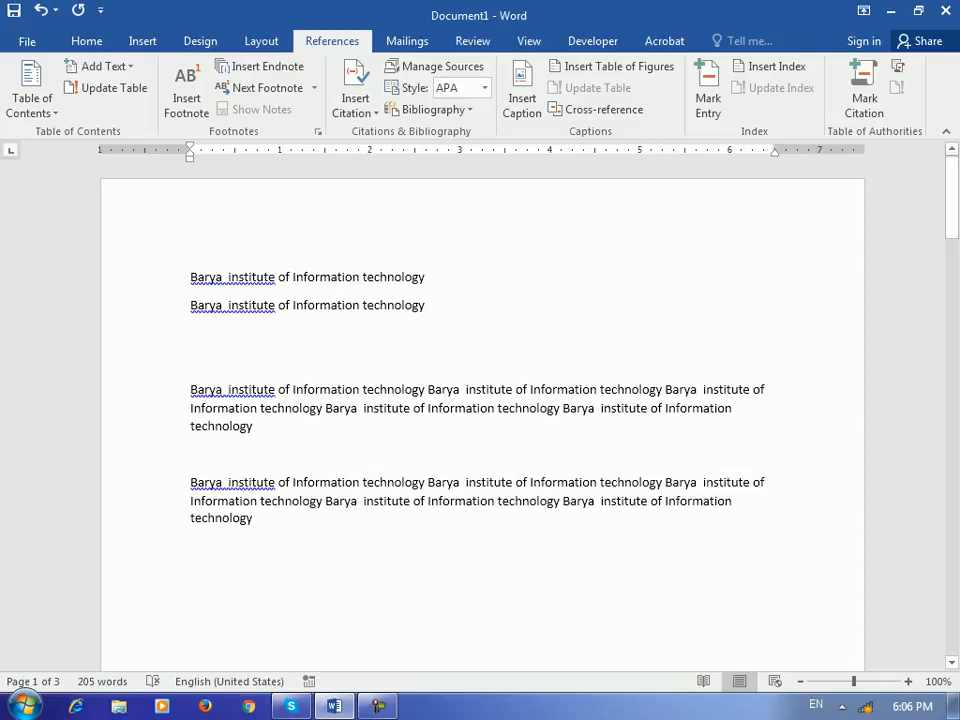
- Mark 'Information' in the first line as an index entry
left_click_drag(280, 277, 353, 277)
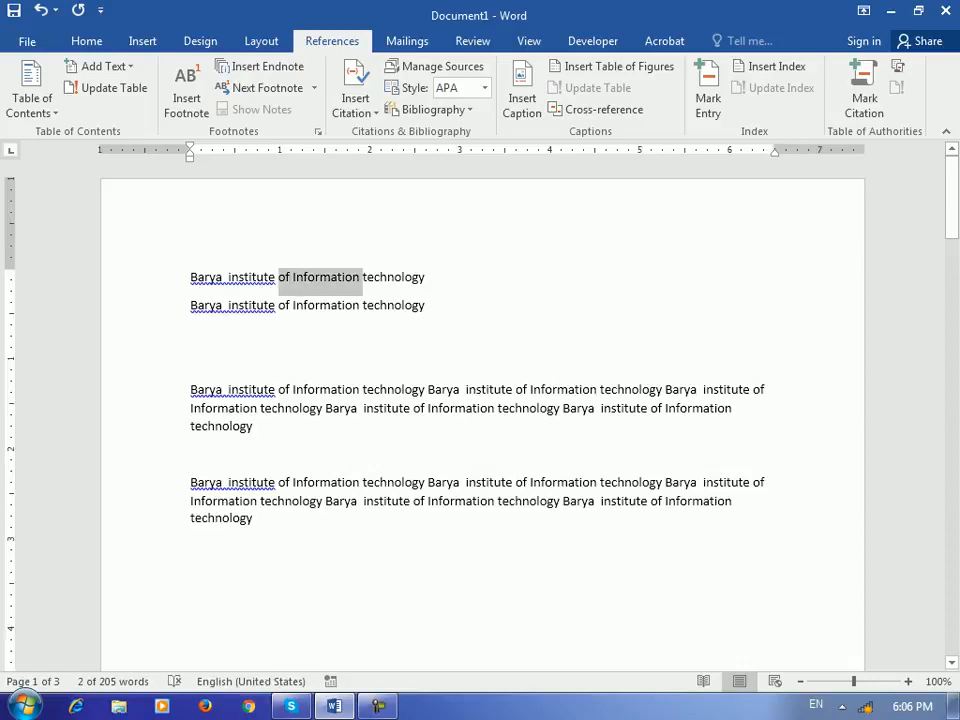
left_click(353, 277)
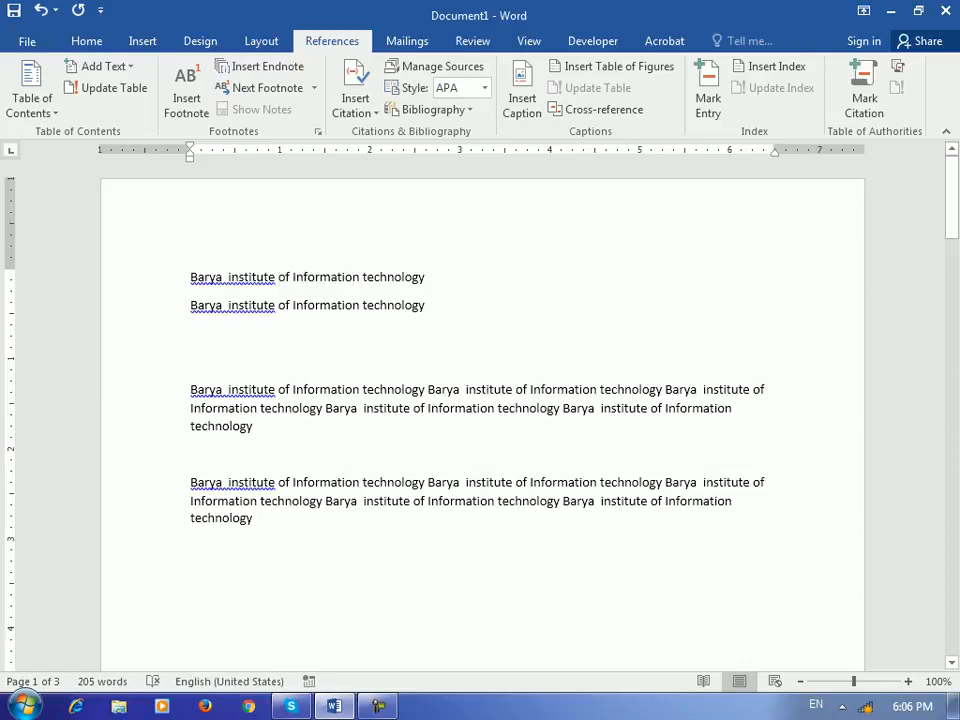
left_click_drag(362, 278, 292, 278)
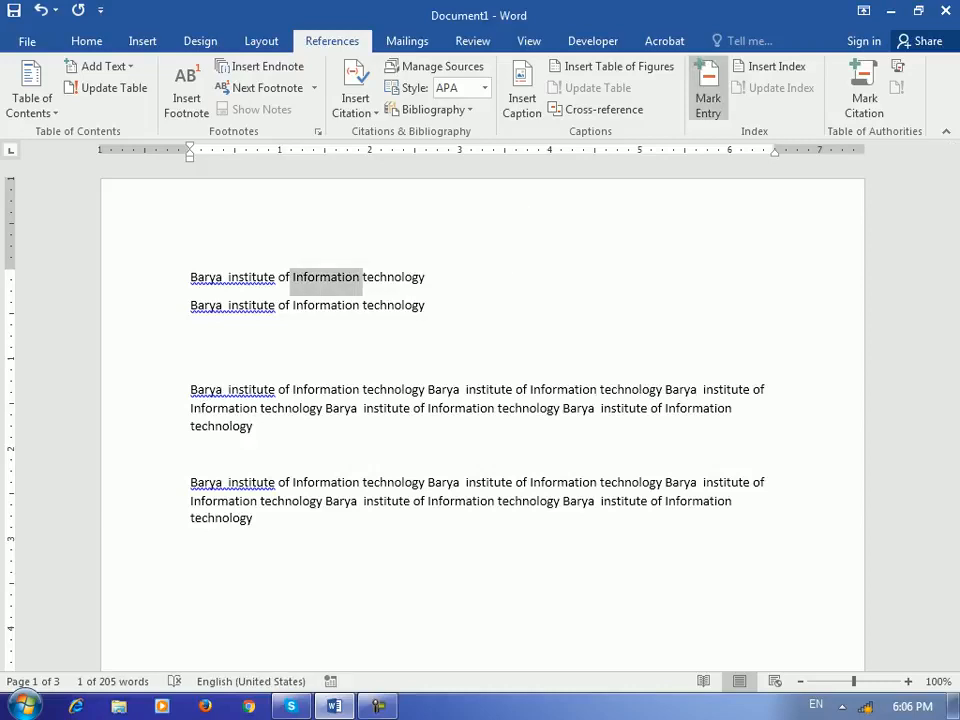
left_click(708, 100)
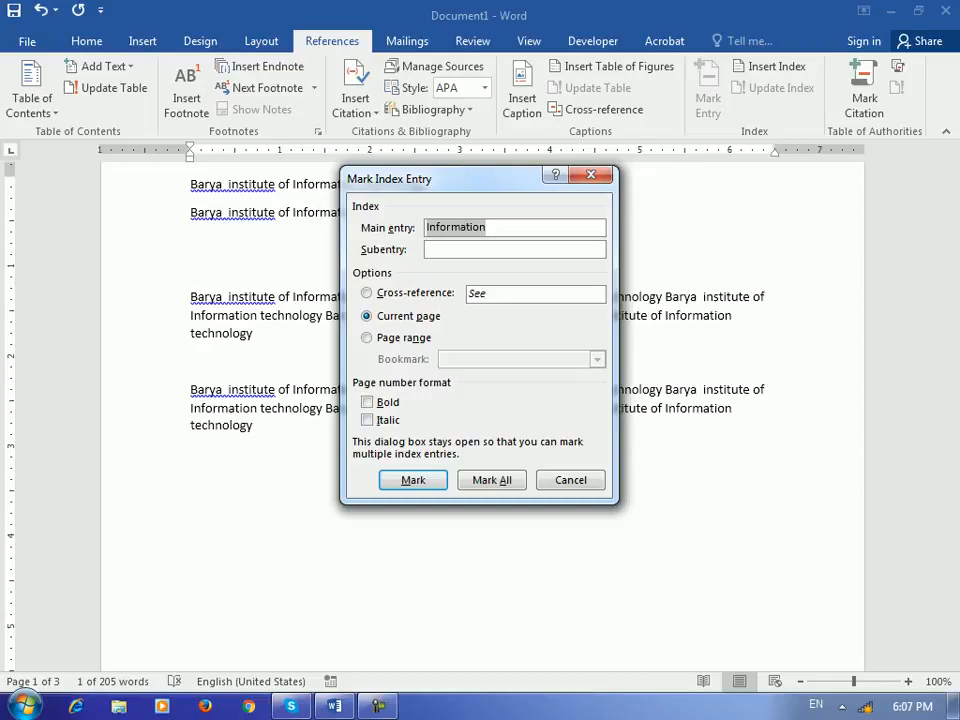
key("Return")
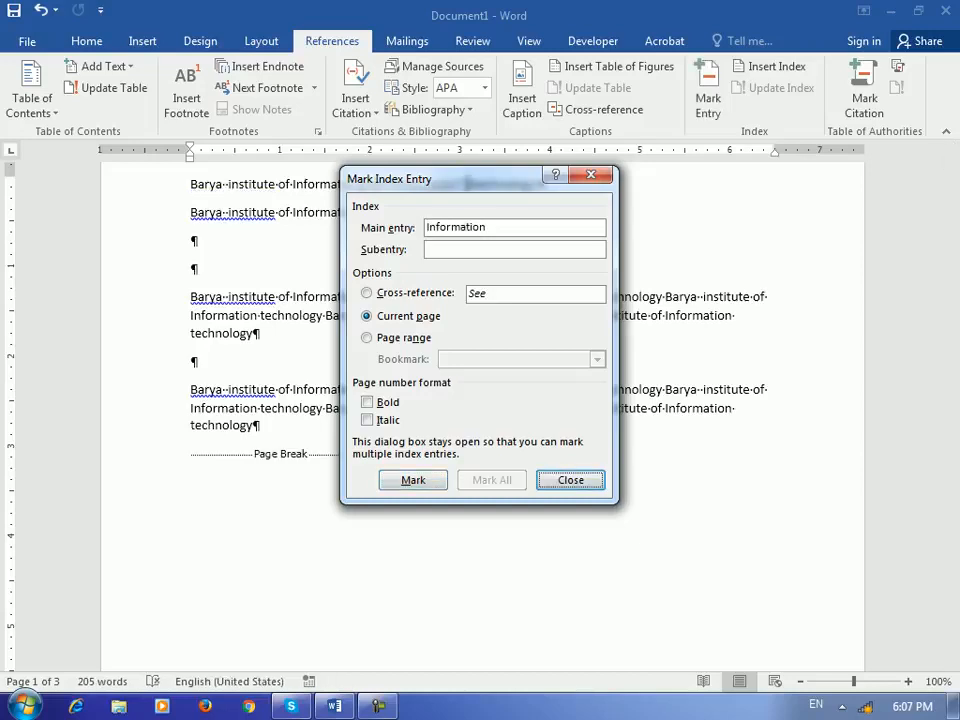
left_click(570, 480)
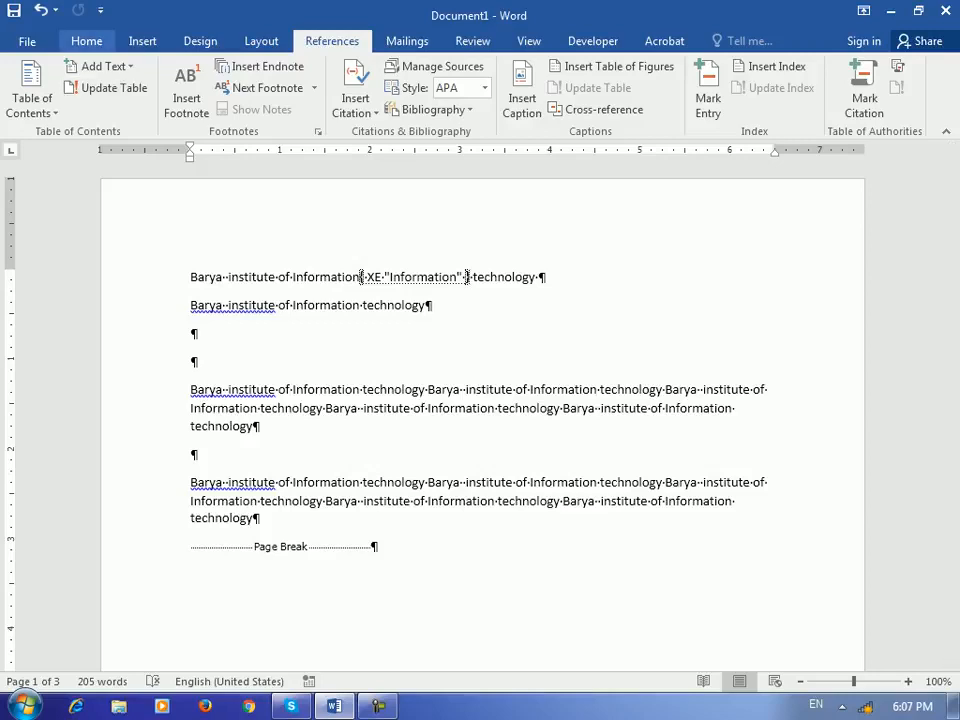
- Turn off Show/Hide formatting marks on the Home tab
left_click(86, 41)
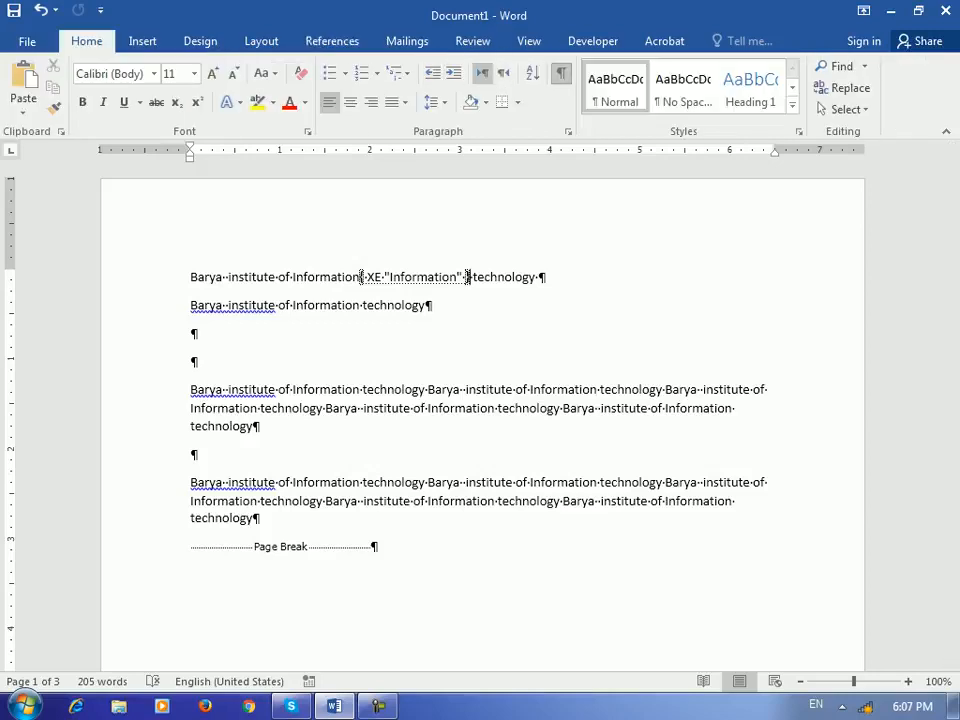
left_click(561, 73)
left_click(561, 73)
left_click(561, 73)
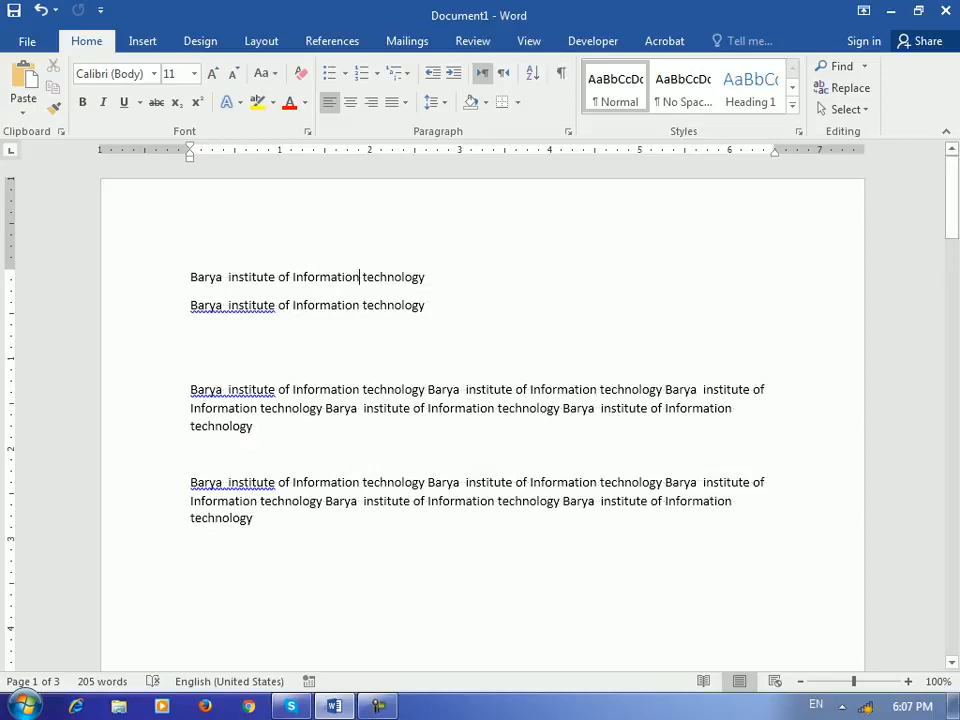
- Mark 'technology' on page 2 as an index entry
scroll(480, 410, "down", 15)
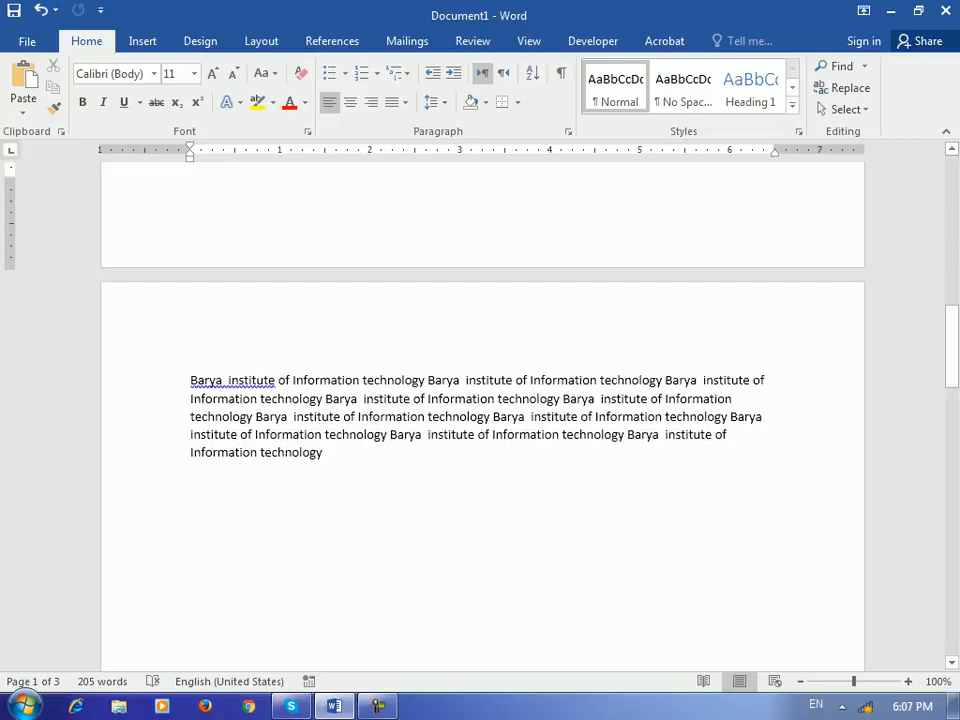
left_click_drag(362, 380, 425, 380)
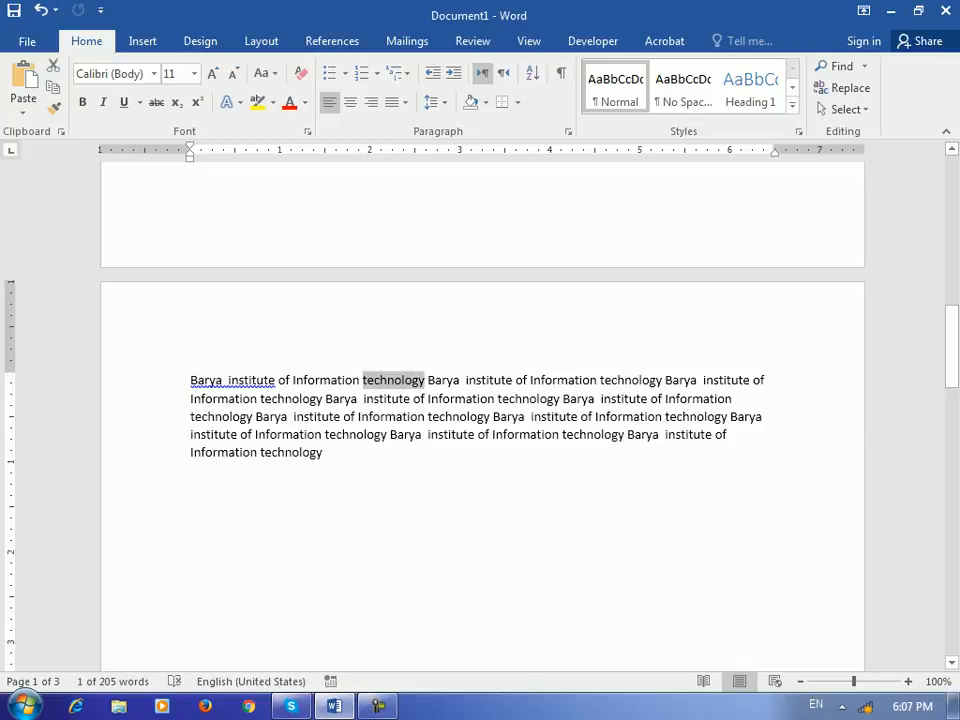
left_click(472, 41)
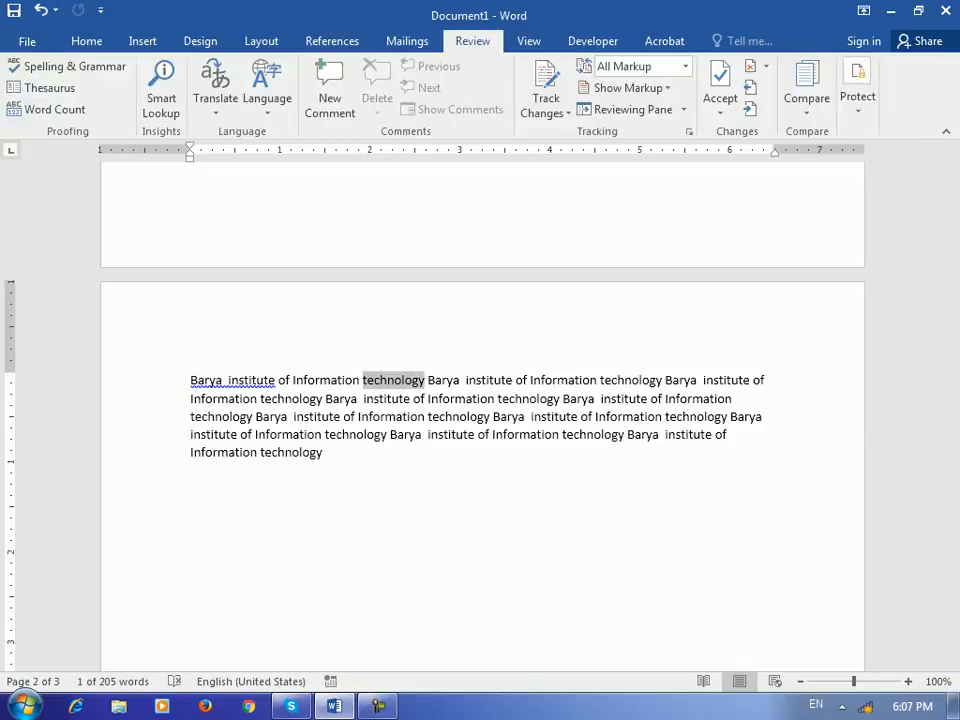
left_click(332, 41)
left_click(708, 92)
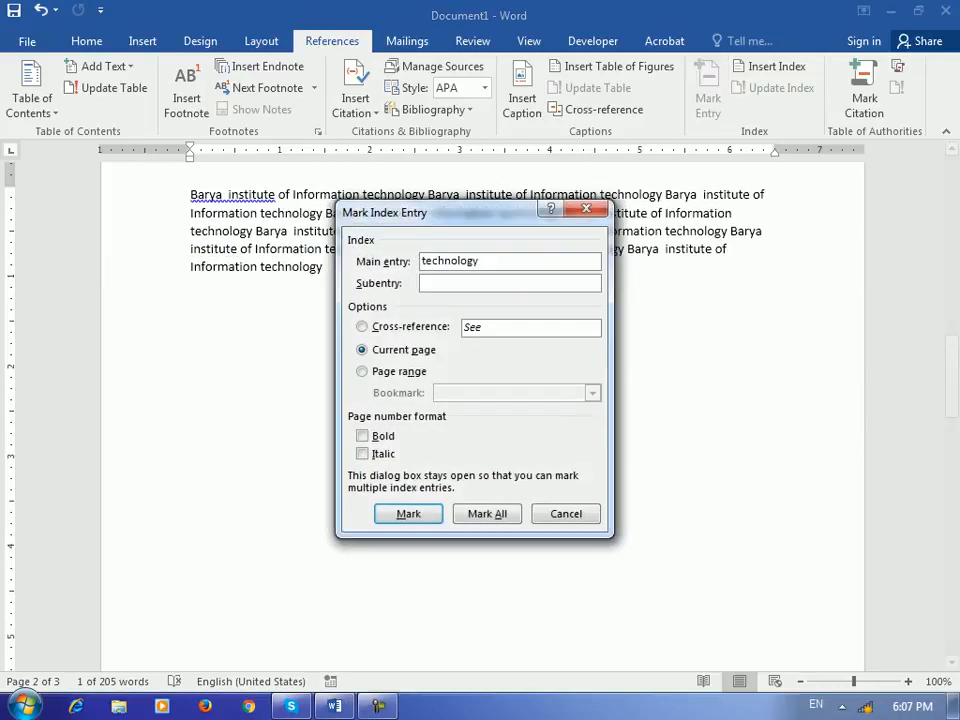
key("Return")
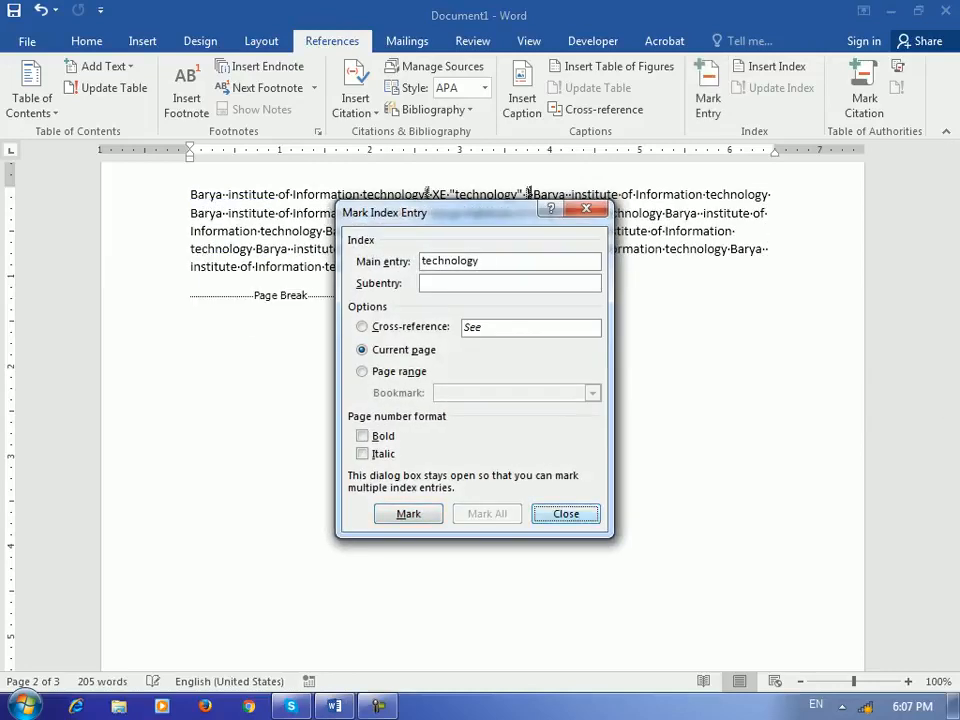
key("Escape")
- Mark 'institute' on page 3 as an index entry and return to the top
scroll(482, 416, "down", 10)
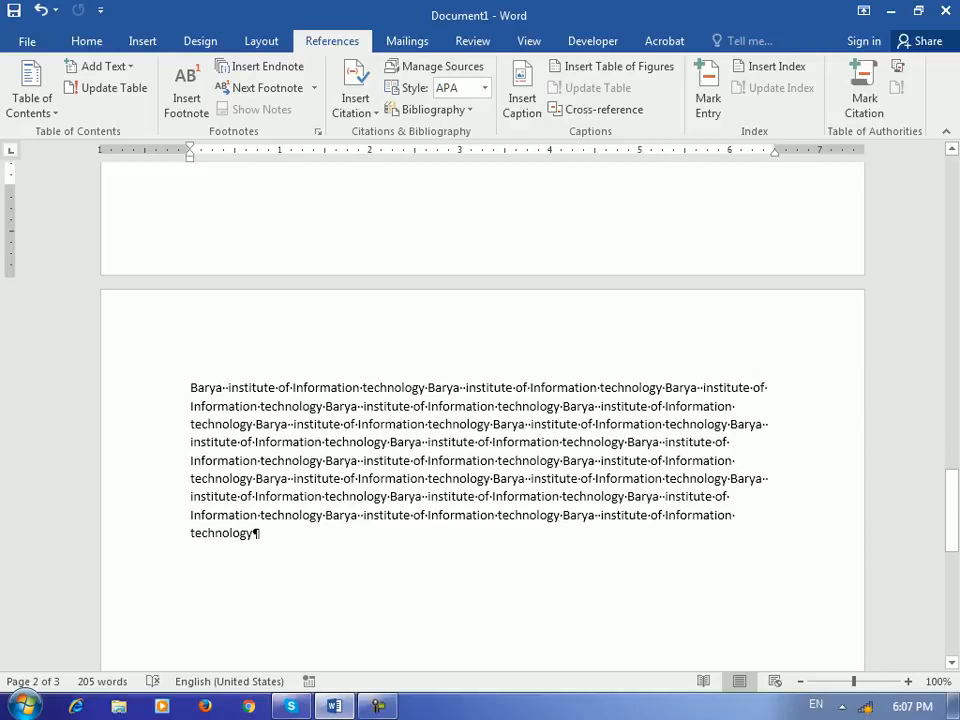
left_click_drag(363, 407, 410, 407)
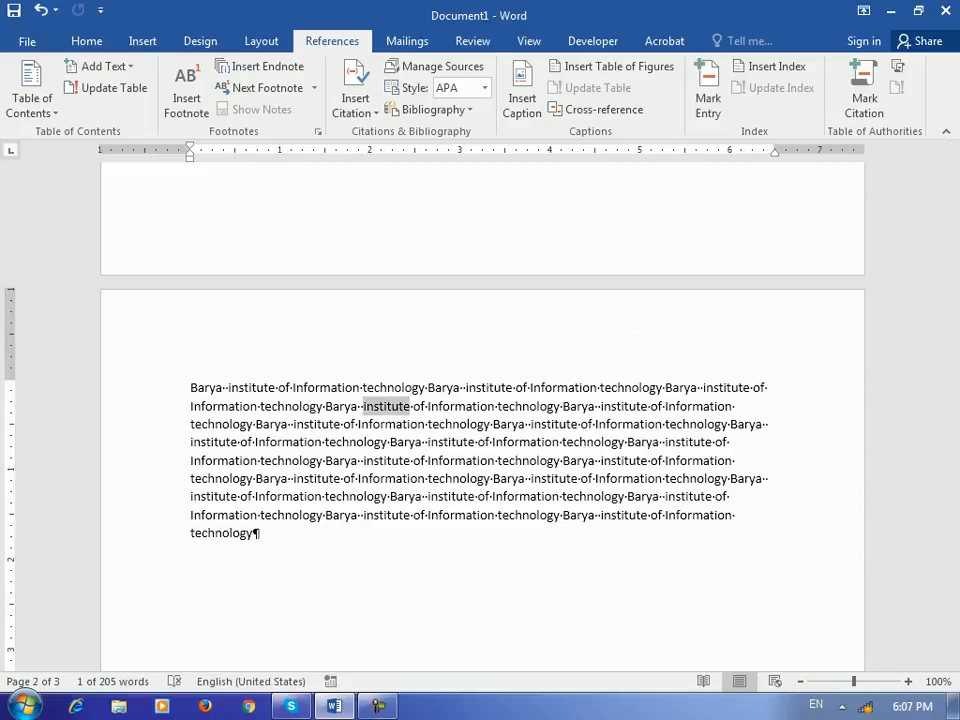
left_click(708, 90)
left_click(487, 514)
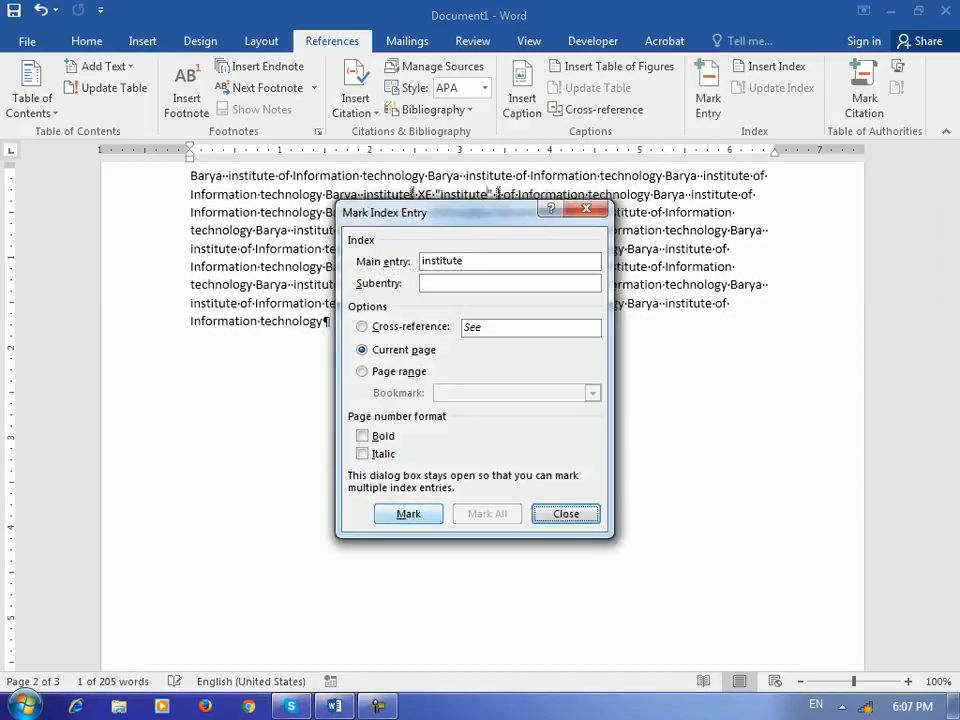
left_click(566, 514)
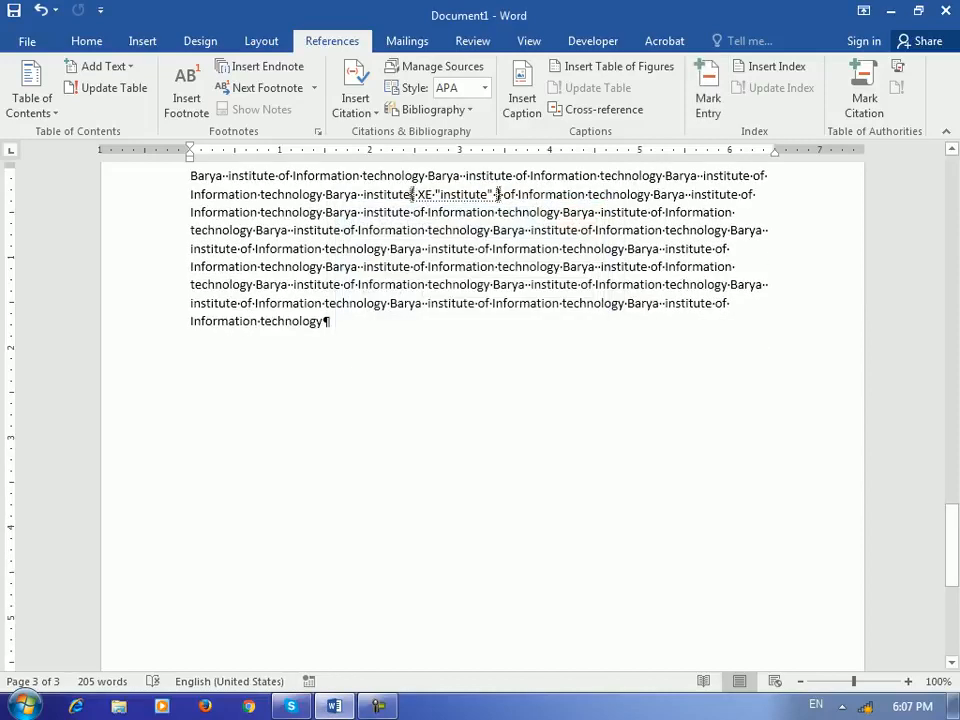
left_click_drag(952, 535, 952, 182)
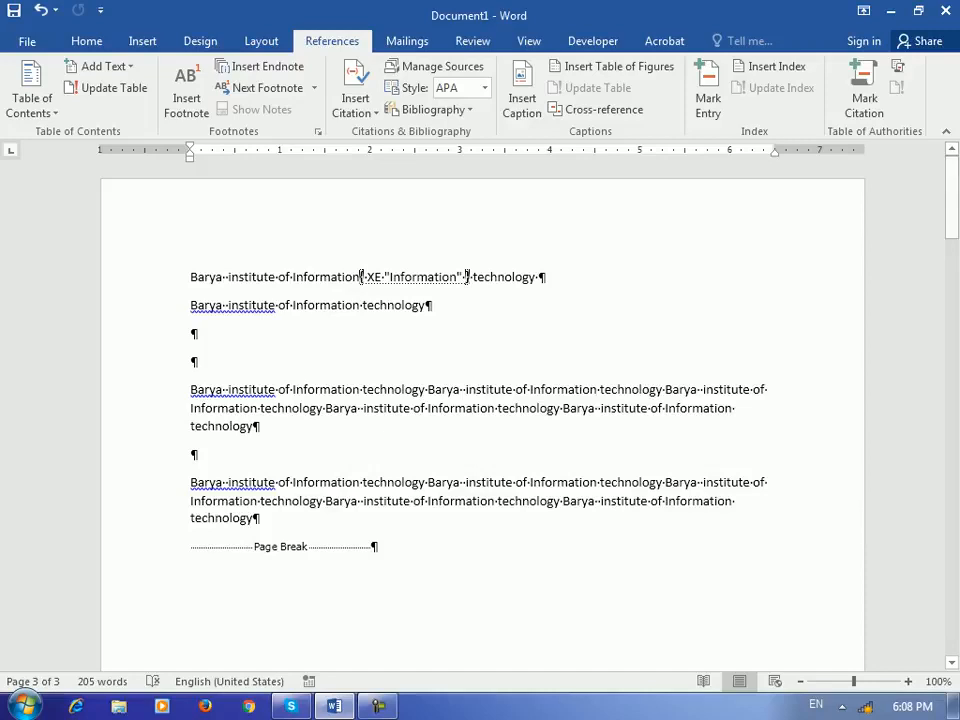
left_click(87, 41)
- Hide formatting marks, add a page break for a blank fourth page, and open Insert Index
left_click(561, 73)
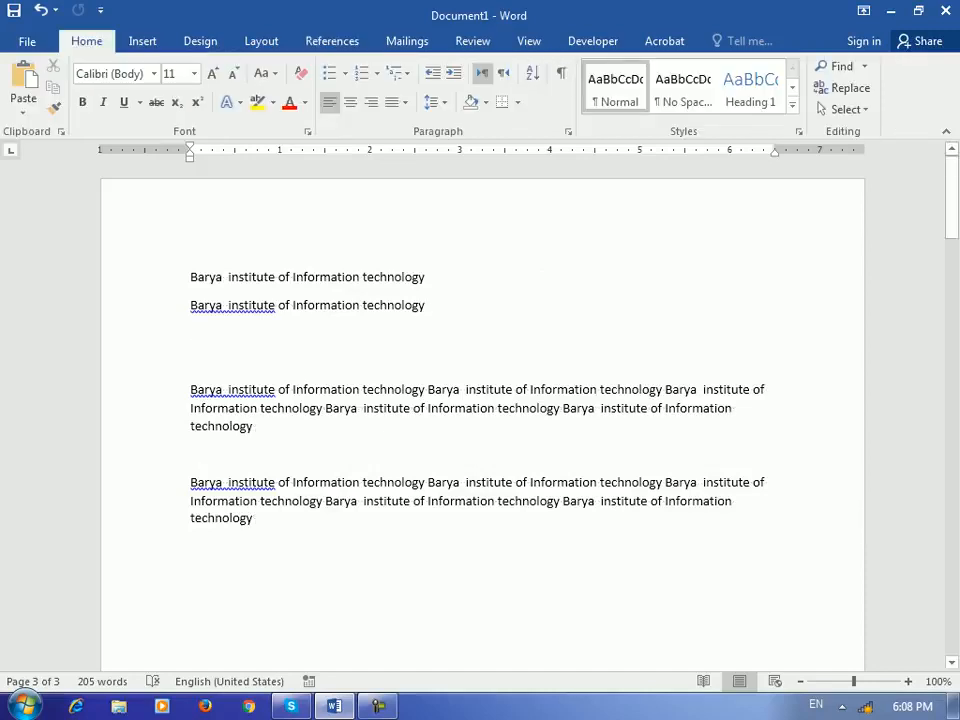
scroll(480, 420, "down", 10)
left_click_drag(952, 347, 952, 553)
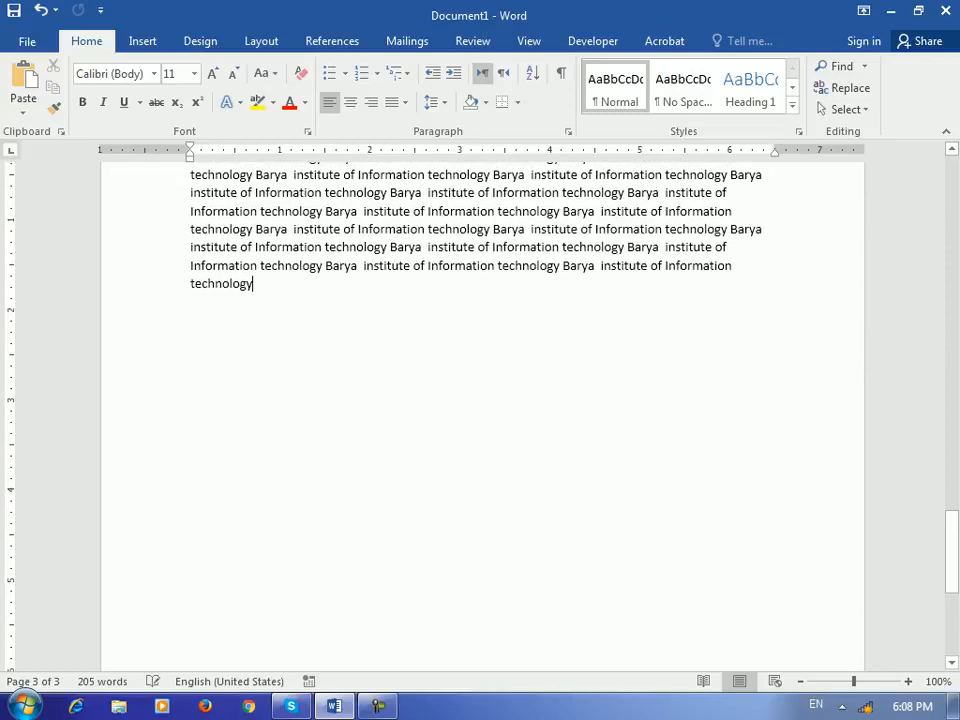
key("ctrl+Return")
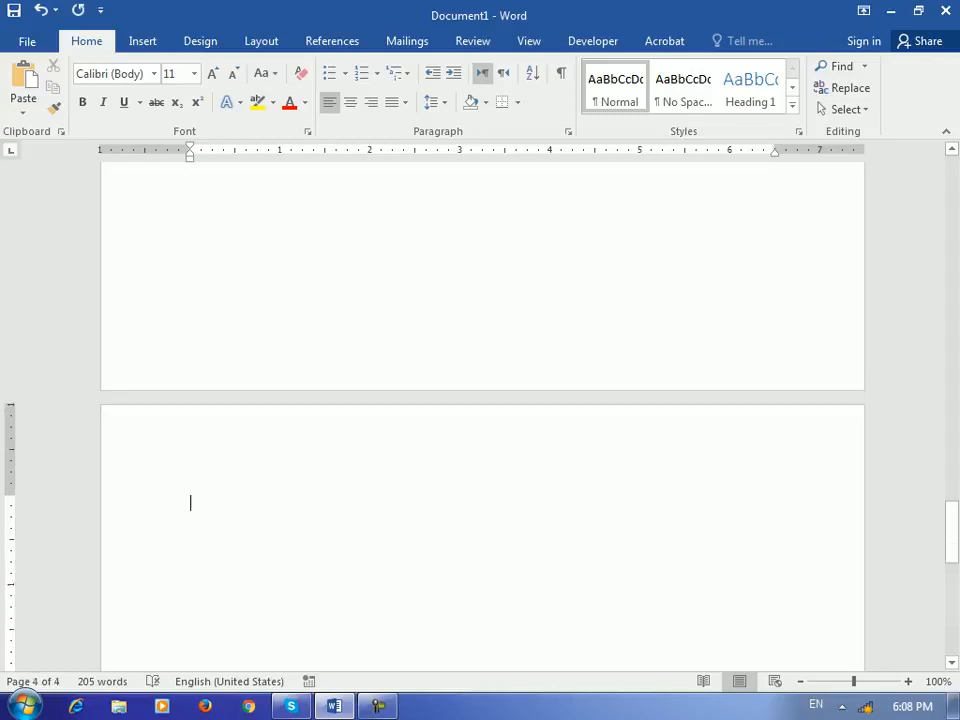
left_click(332, 41)
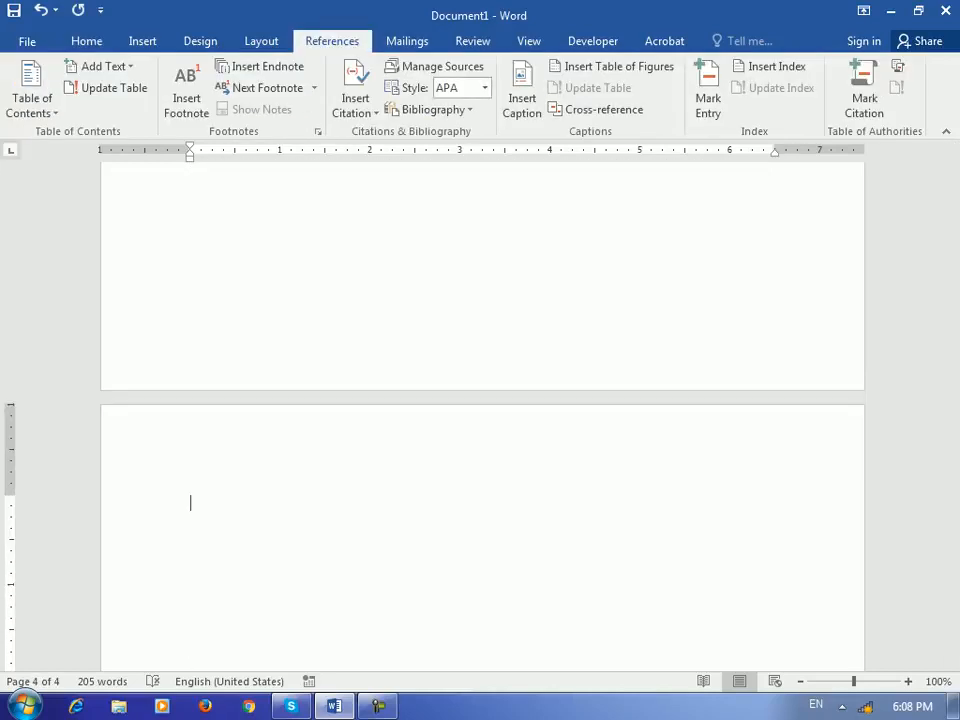
left_click(770, 66)
- Insert the two-column index with right-aligned page numbers and the dotted tab leader
left_click_drag(540, 101, 489, 146)
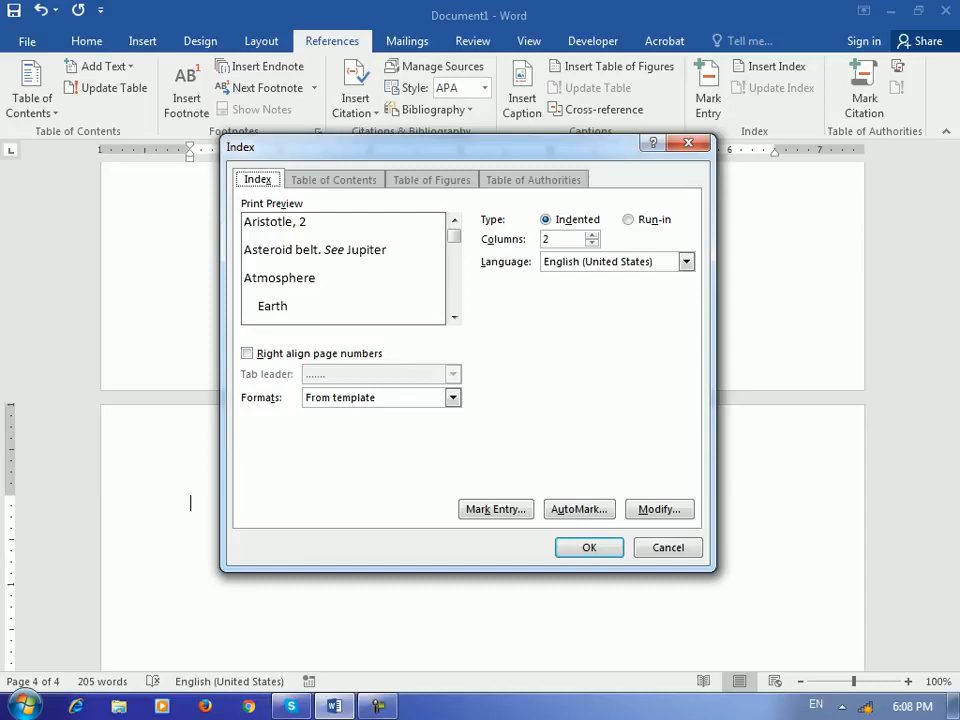
left_click_drag(489, 147, 492, 176)
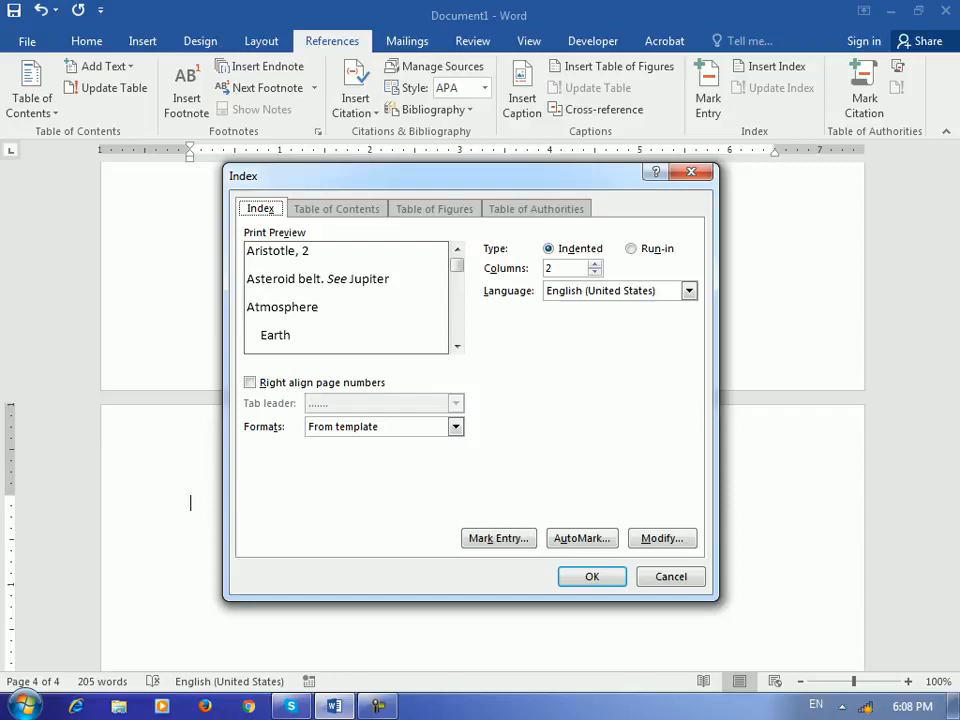
left_click(250, 383)
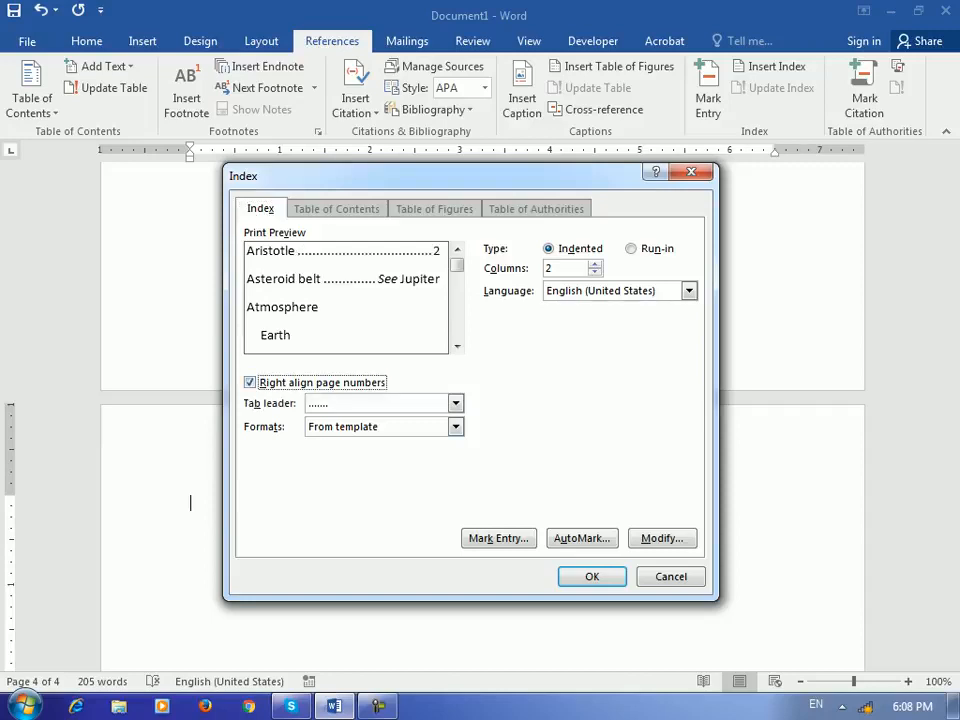
key("Tab")
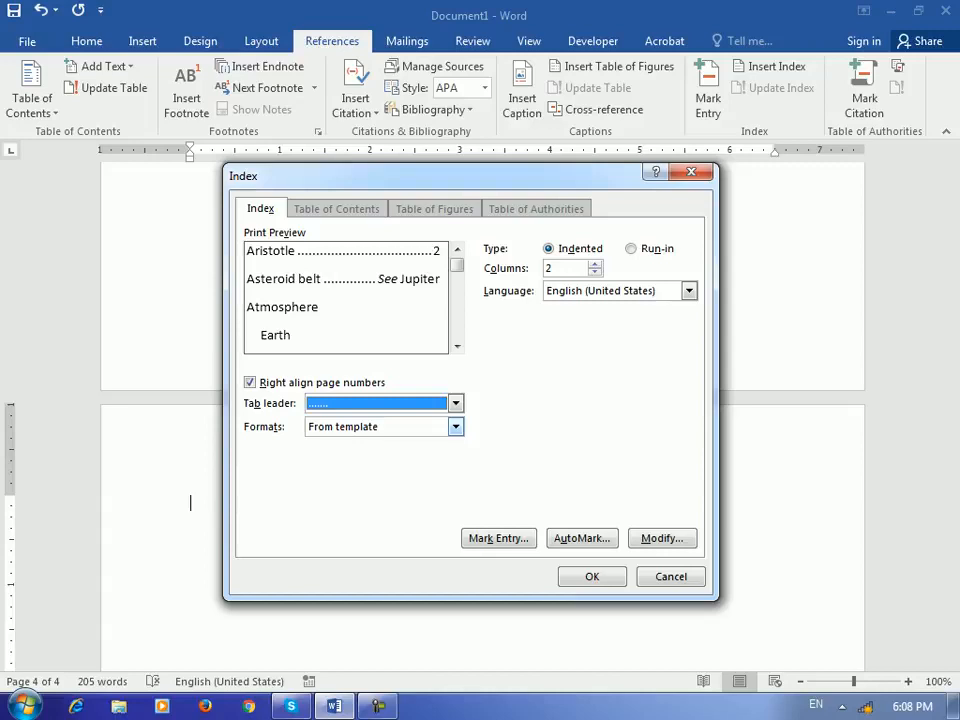
left_click(592, 577)
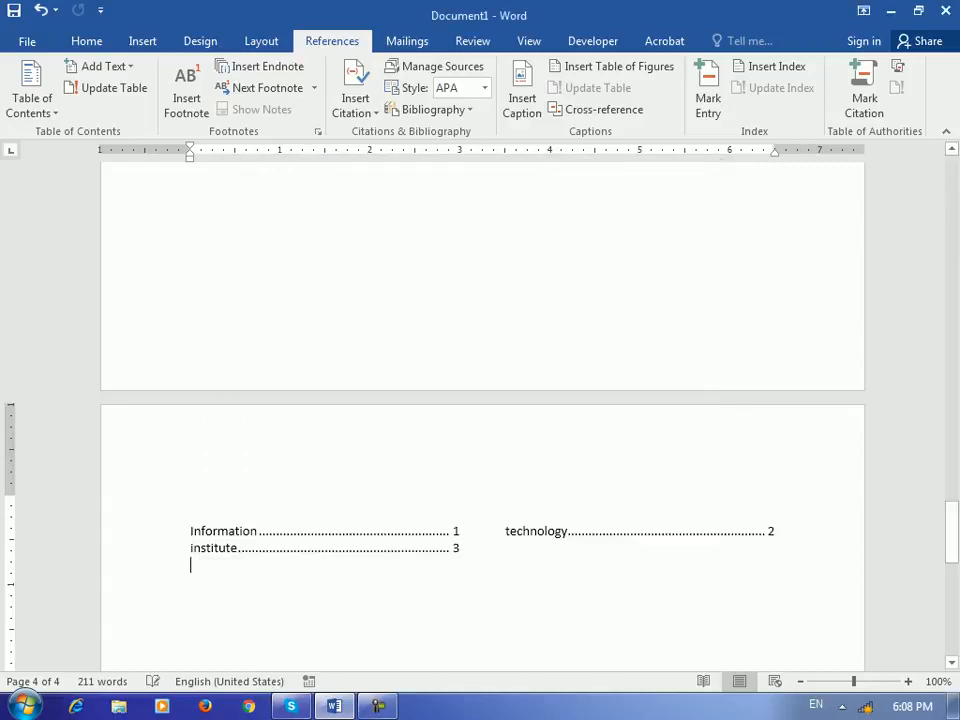
- Scroll back to the top of page 1 and select the word Barya
scroll(482, 416, "down", 3)
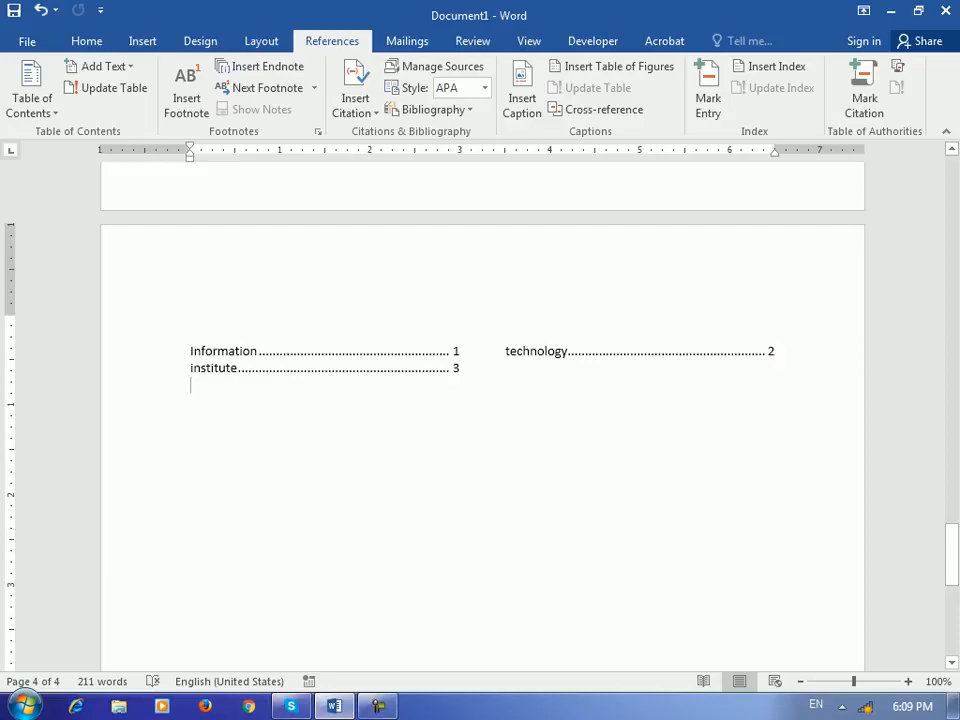
left_click_drag(951, 550, 951, 188)
left_click_drag(672, 389, 697, 389)
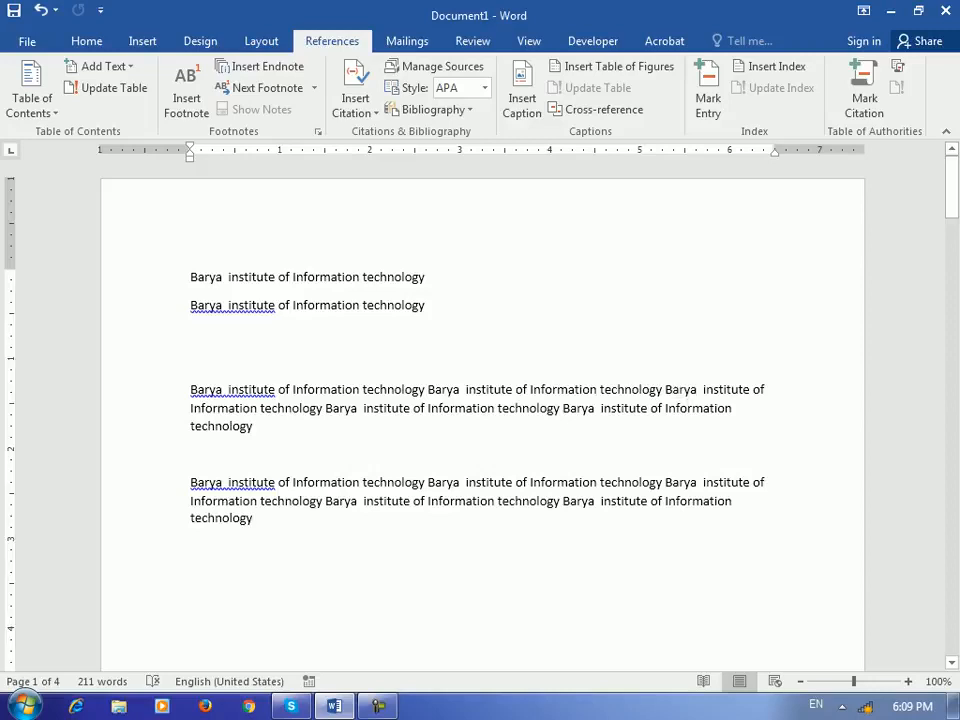
- Mark the word Barya as an index entry
double_click(680, 389)
left_click(708, 90)
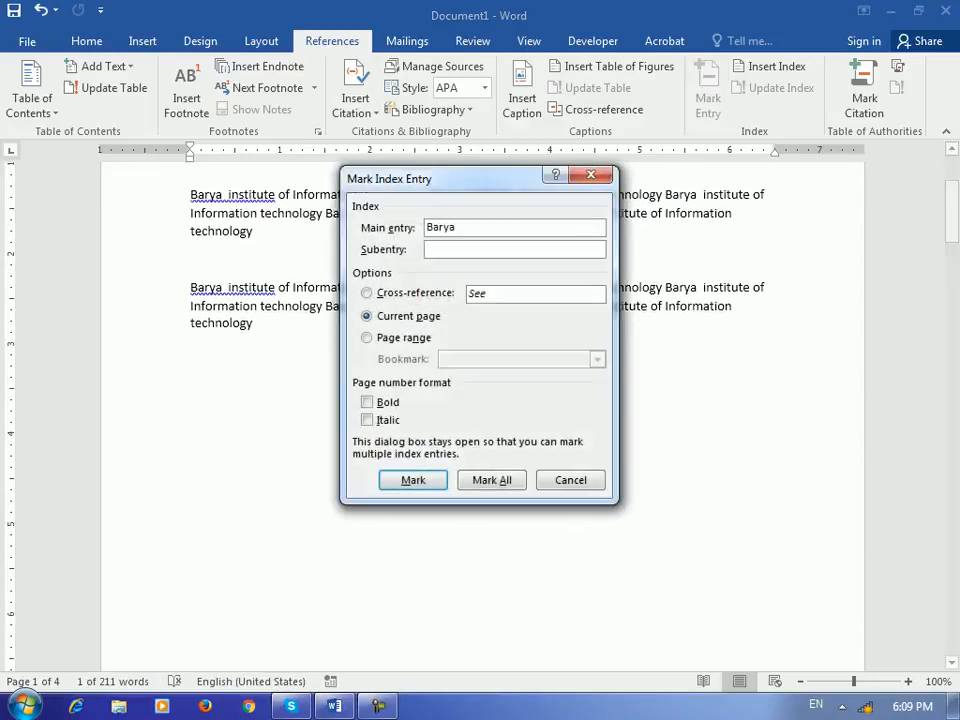
key("Return")
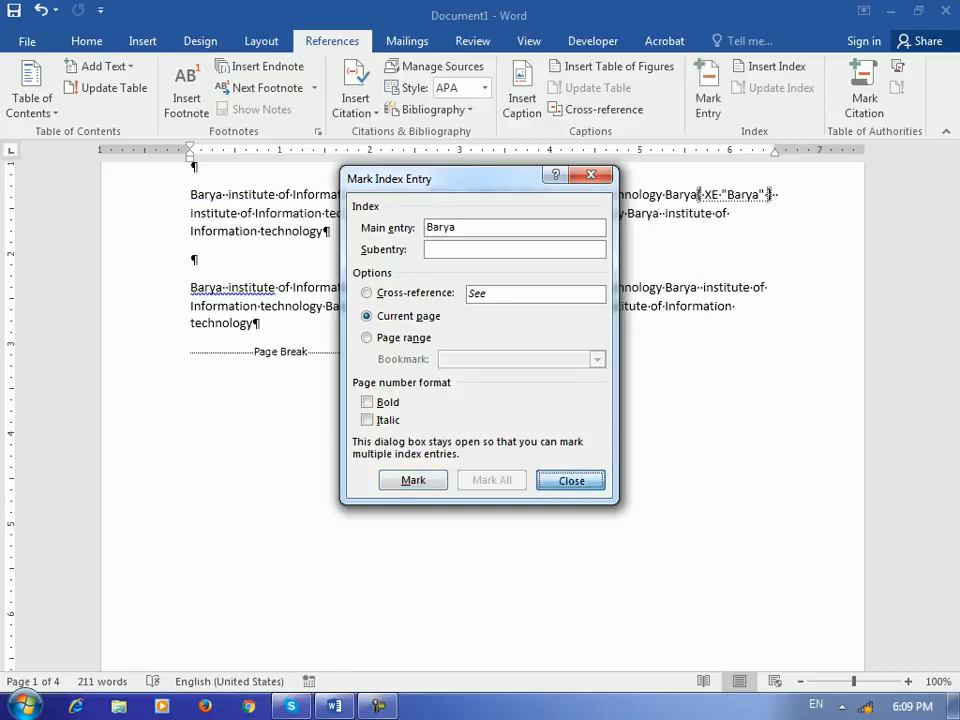
left_click(571, 481)
- Update the index to include Barya 1 and hide formatting marks
mouse_move(951, 207)
left_mouse_down()
mouse_move(951, 573)
mouse_move(951, 553)
left_mouse_up()
left_click(778, 360)
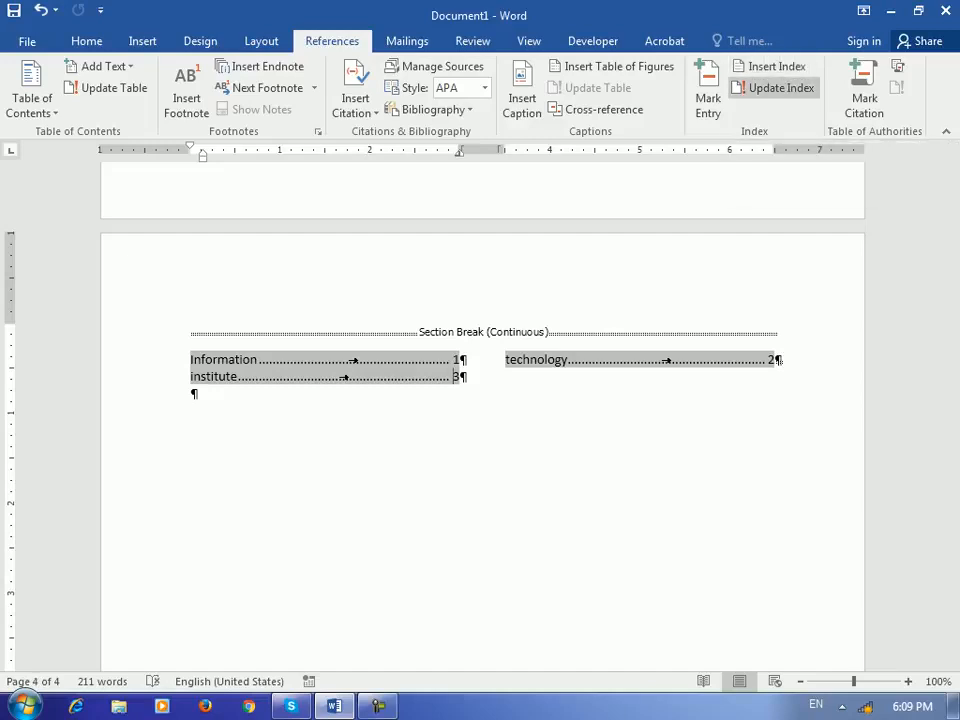
left_click(775, 88)
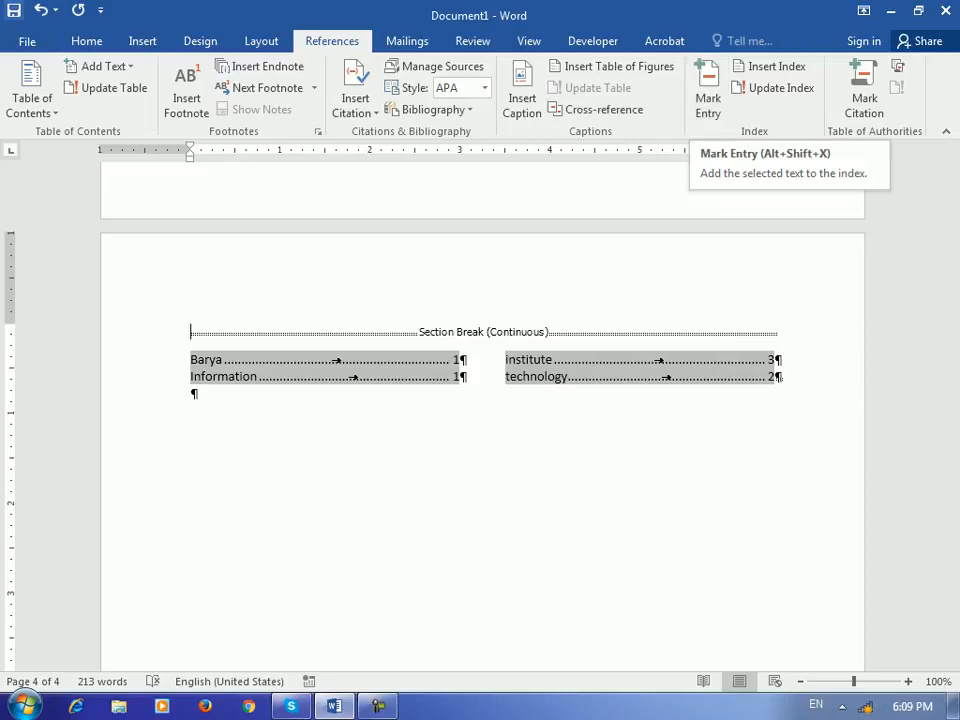
left_click(87, 41)
left_click(561, 73)
scroll(714, 440, "up", 10)
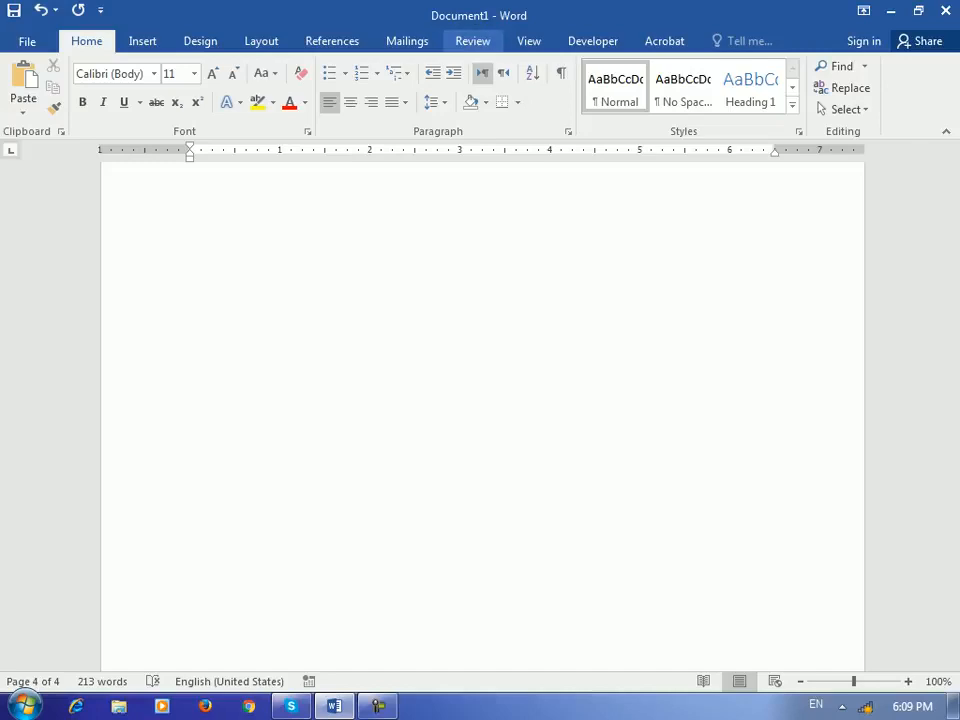
- Insert a page break below the repeated paragraphs on page 1
left_click(332, 41)
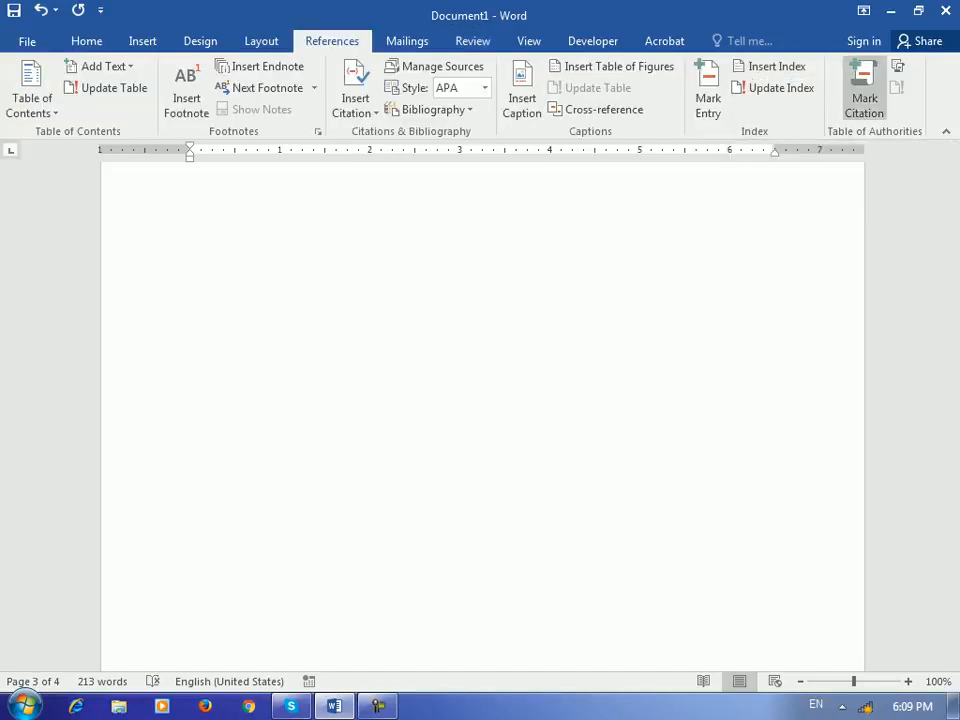
left_click_drag(951, 490, 951, 188)
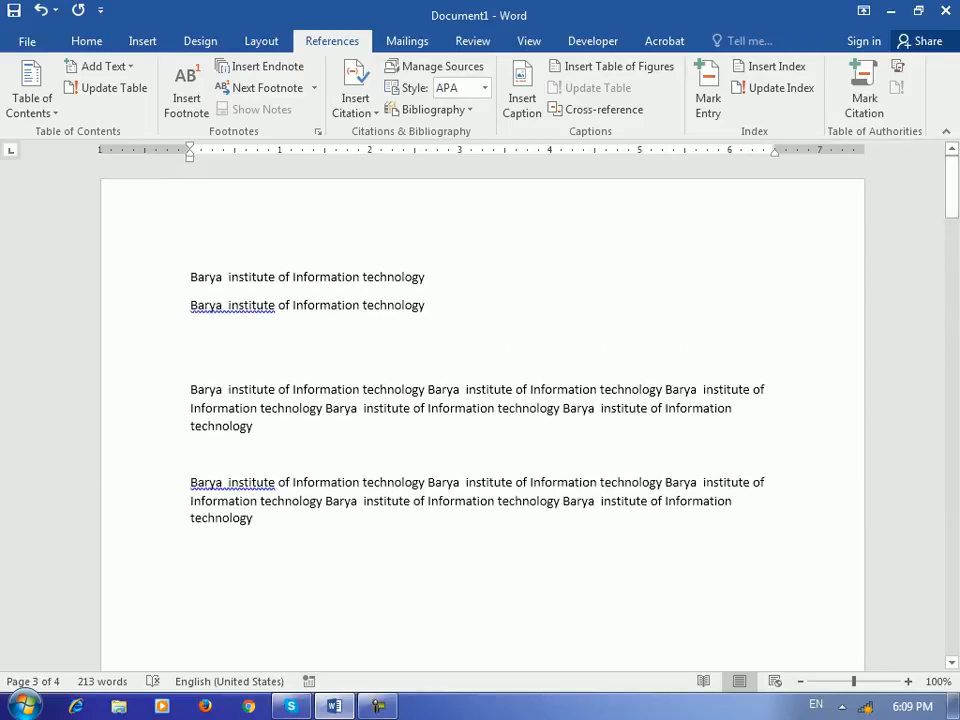
left_click(190, 361)
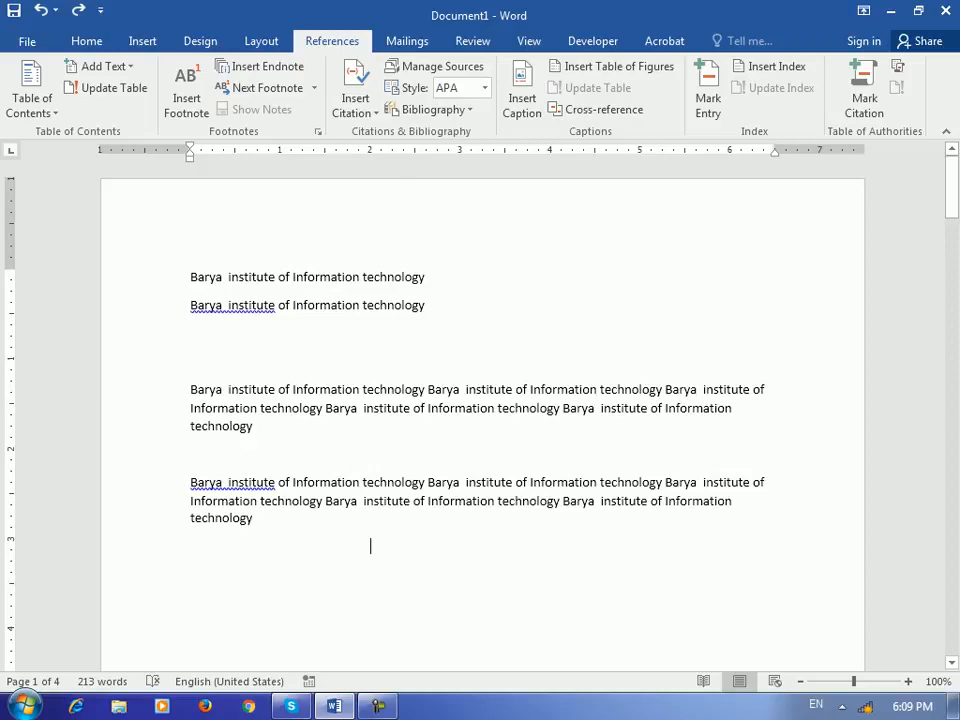
key("ctrl+Return")
scroll(370, 505, "up", 10)
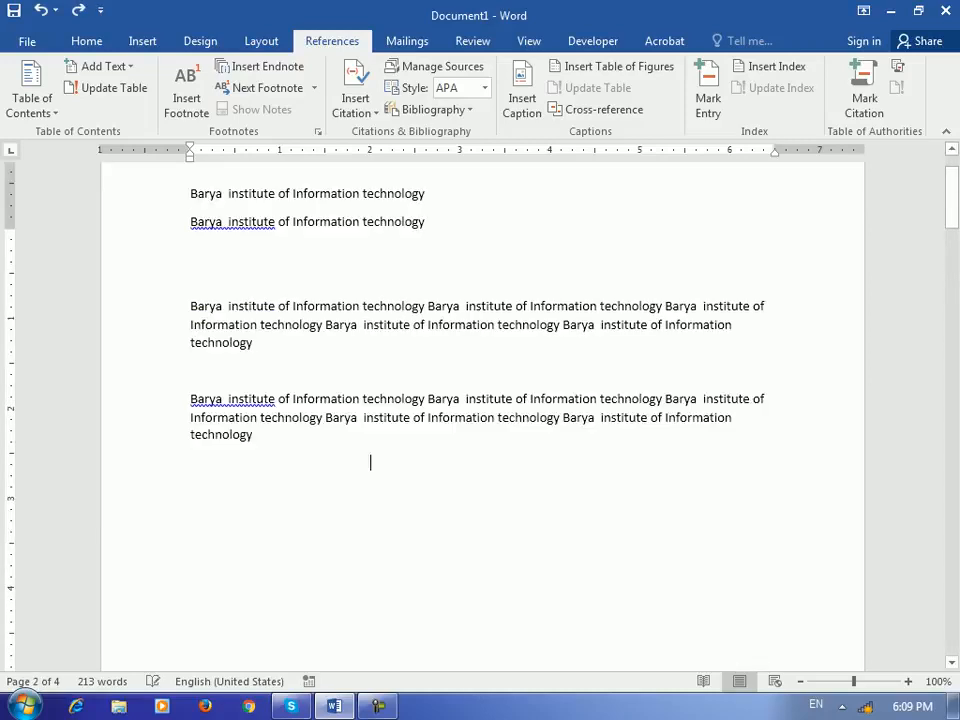
- Open the Add New Source form, keep Book as the source type, then cancel it
left_click(355, 103)
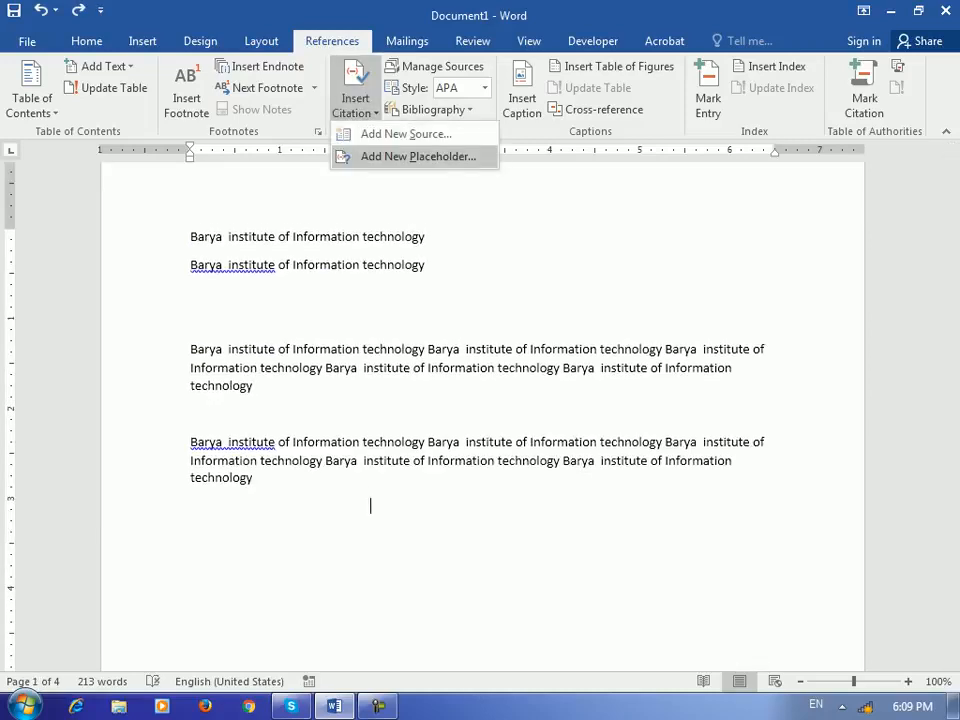
left_click(405, 134)
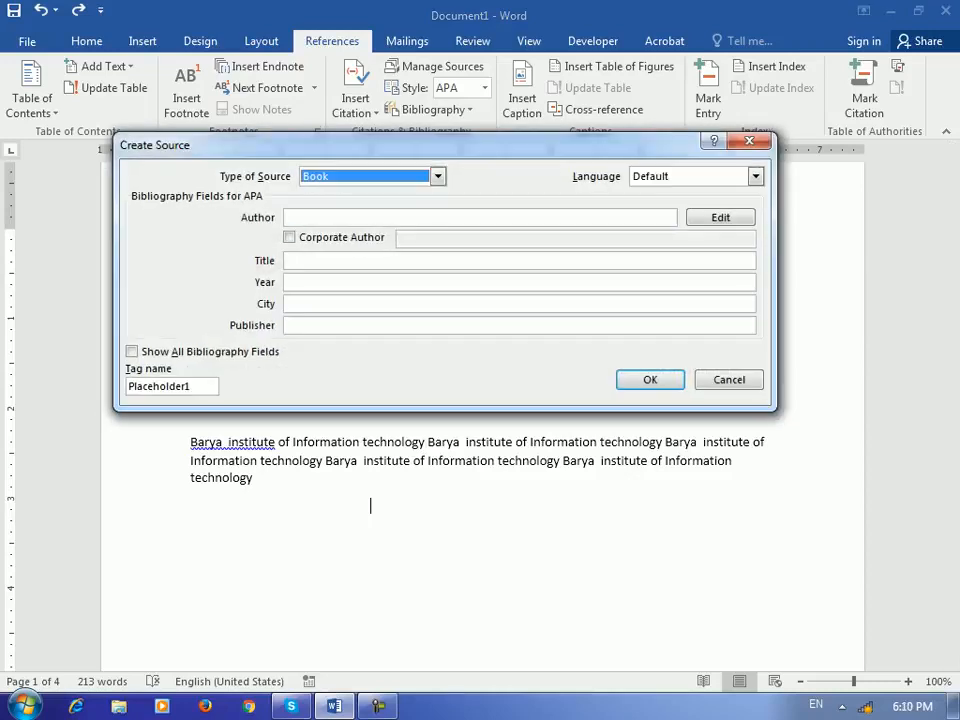
left_click(438, 176)
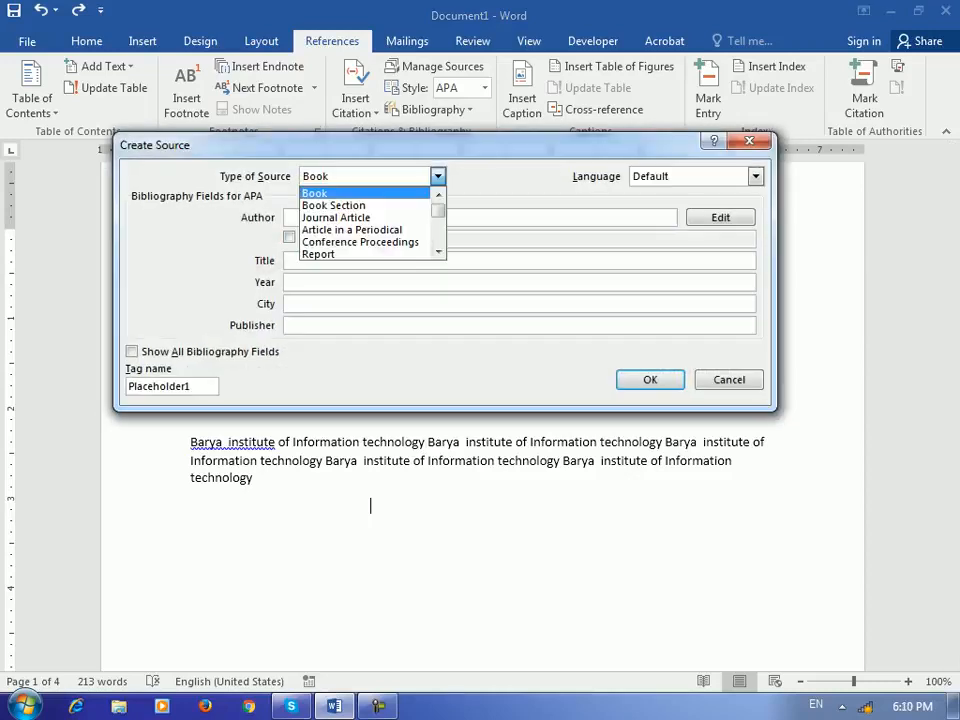
left_click(360, 193)
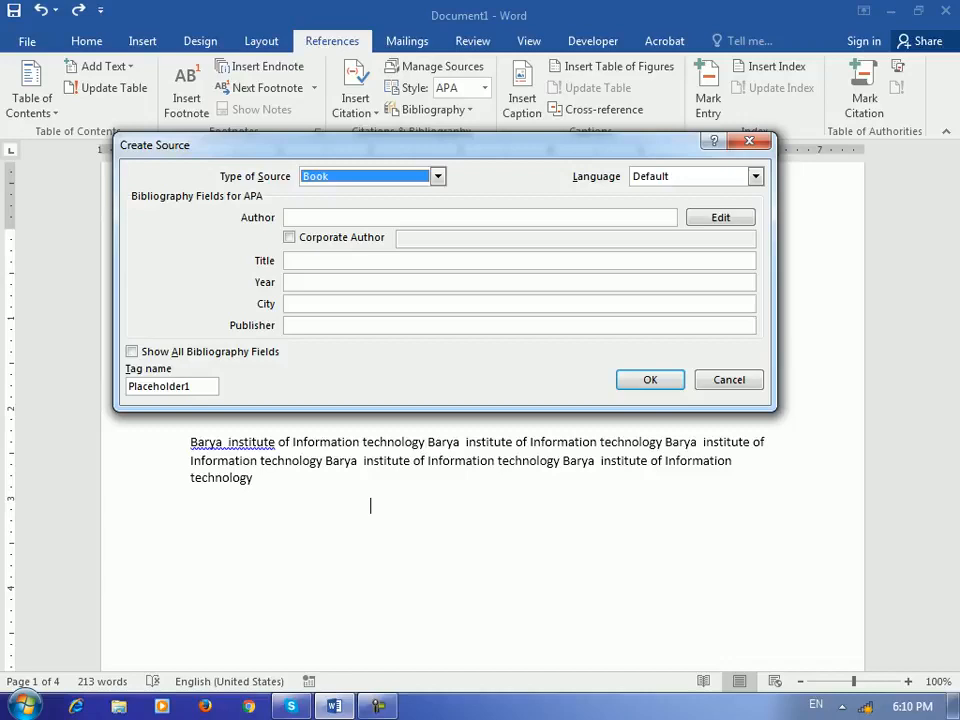
left_click(729, 379)
- Copy the CIT Note and Windows Report sources from the Master List to the Current List
left_click(435, 66)
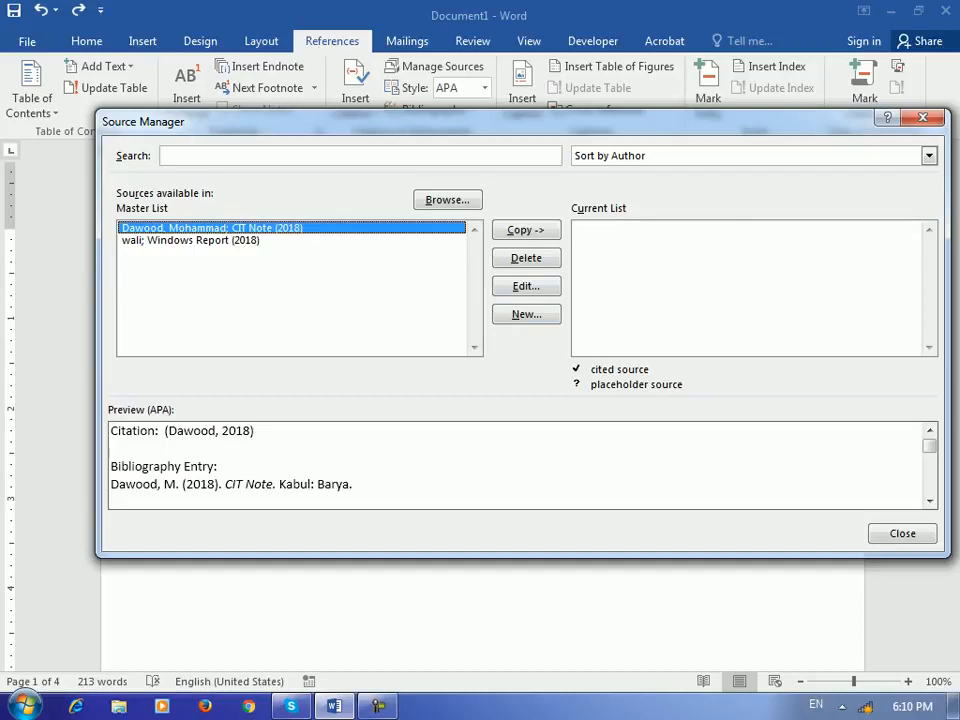
left_click(526, 231)
left_click(226, 241)
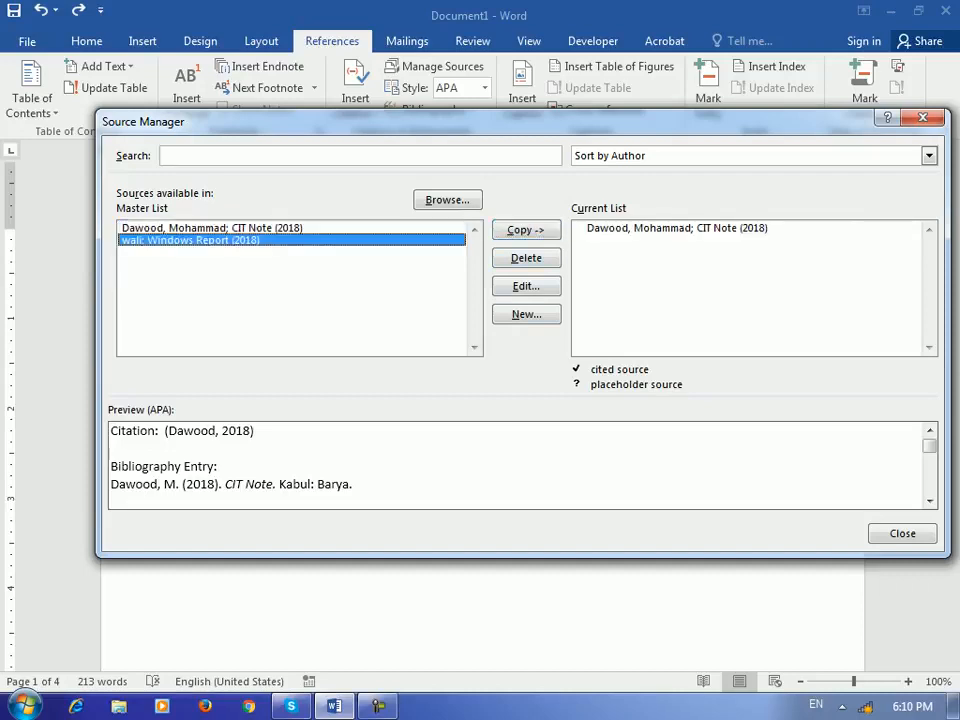
left_click(526, 231)
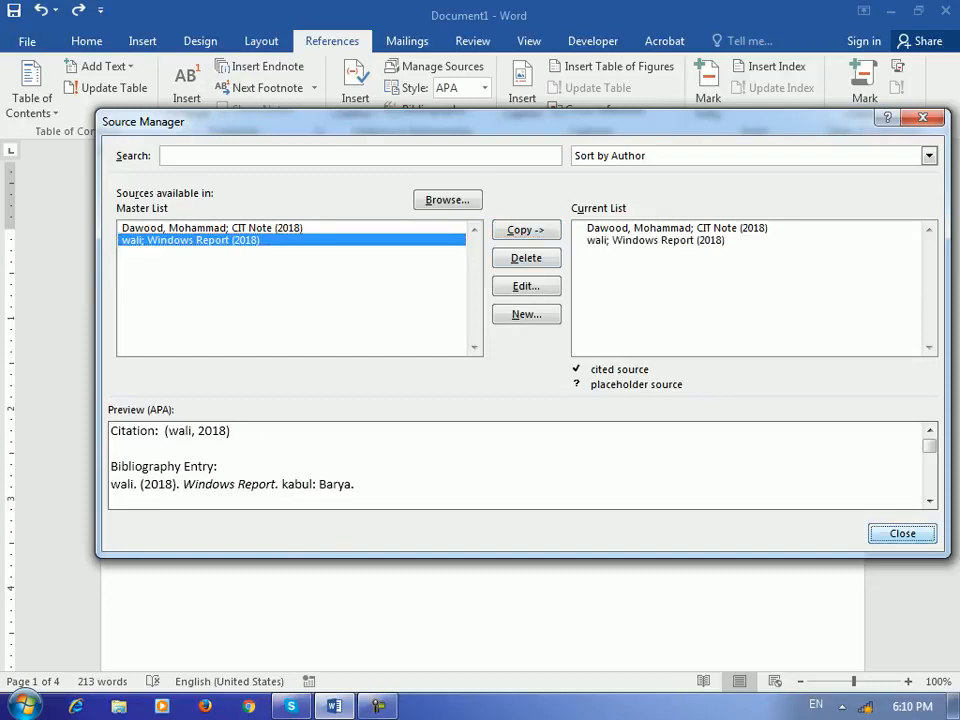
left_click(902, 533)
left_click(355, 100)
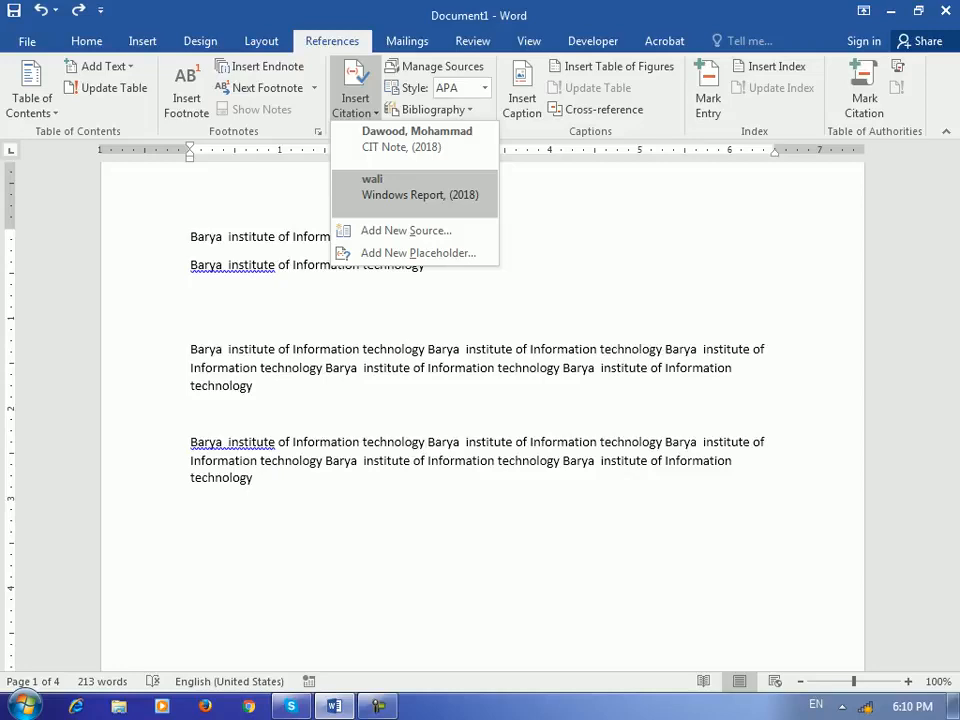
- Insert a 2018 citation to the CIT Note source above the long paragraph
left_click(369, 506)
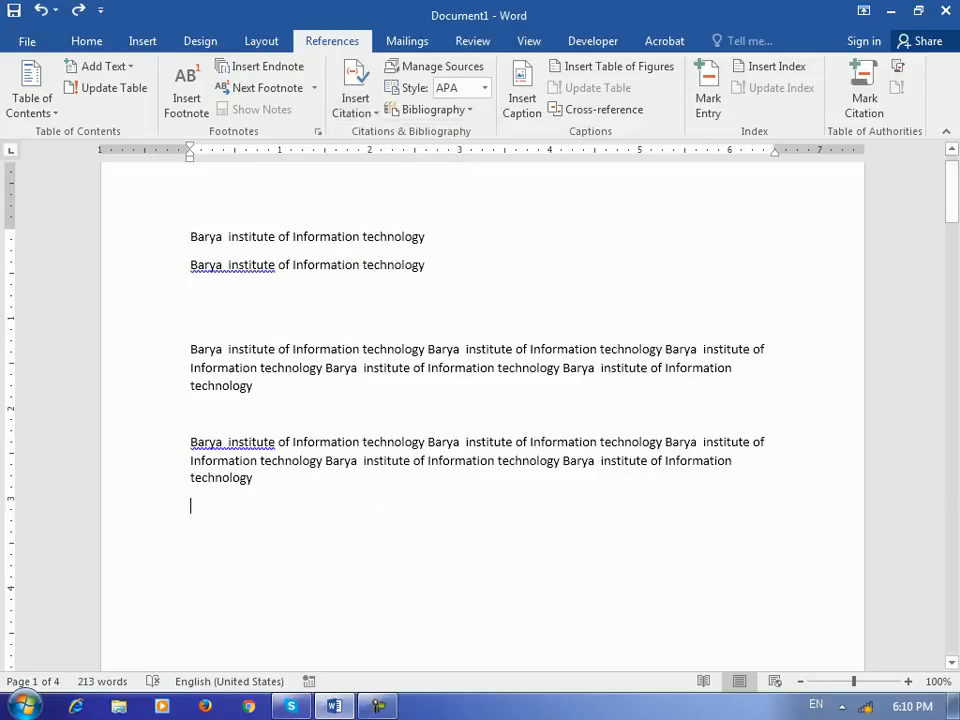
left_click(355, 95)
left_click(410, 192)
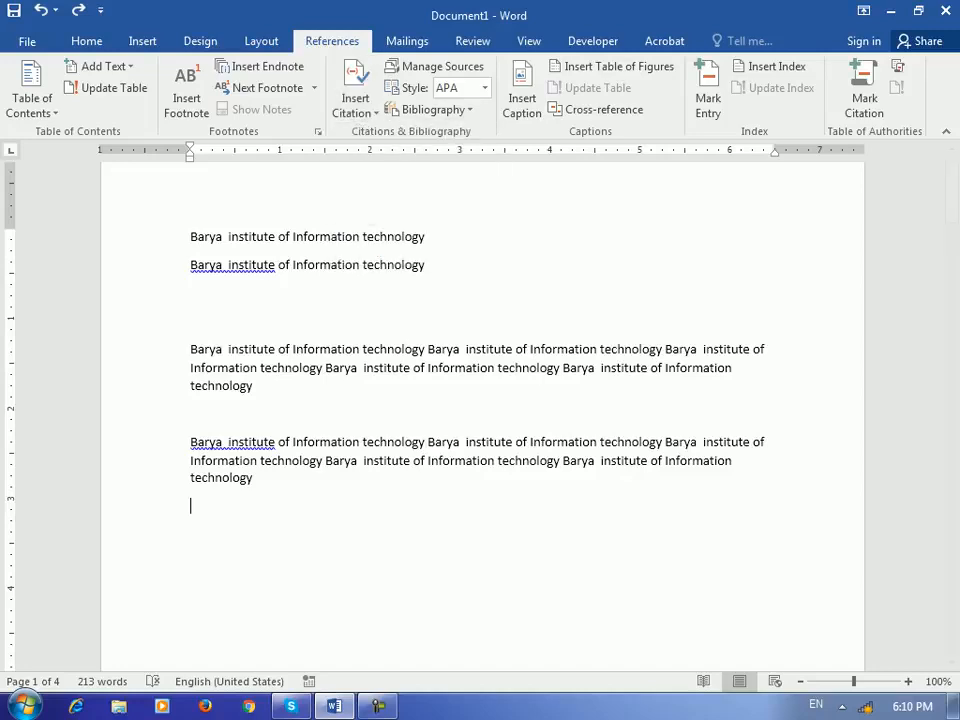
scroll(482, 420, "down", 15)
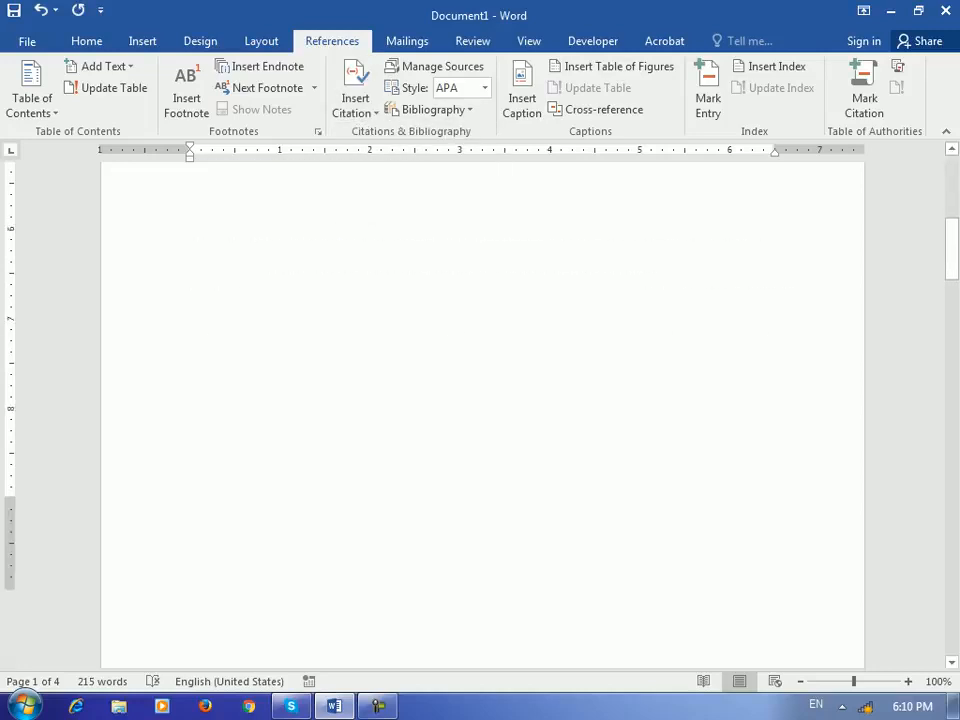
scroll(482, 420, "down", 10)
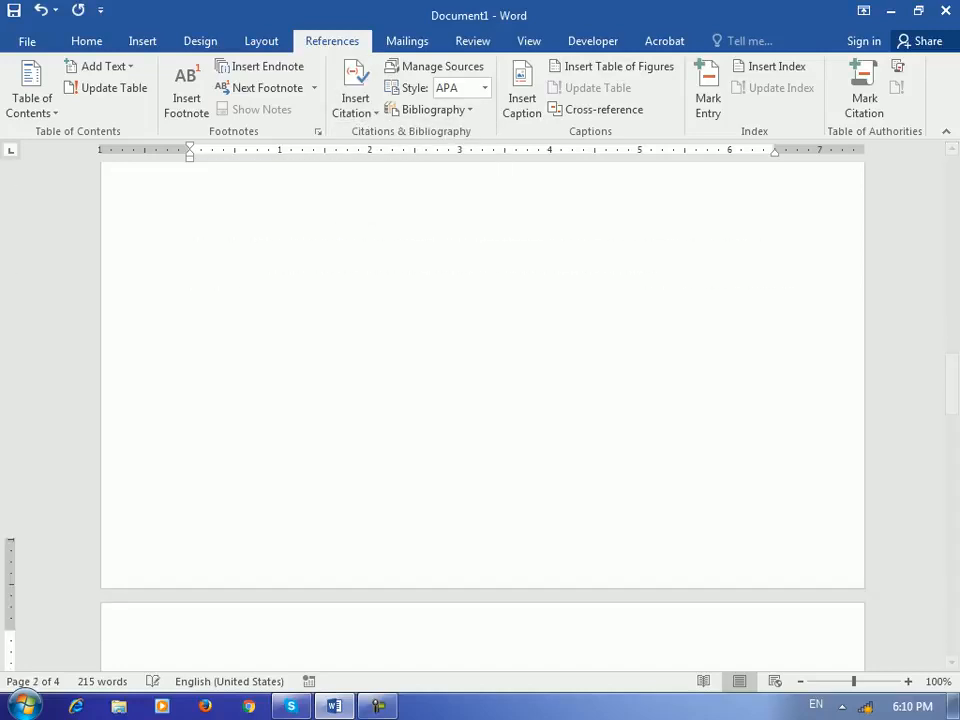
scroll(482, 420, "up", 8)
- Insert the Windows Report 2018 citation, with the CIT Note citation on the line above it
left_click(355, 95)
left_click(420, 186)
scroll(420, 186, "down", 10)
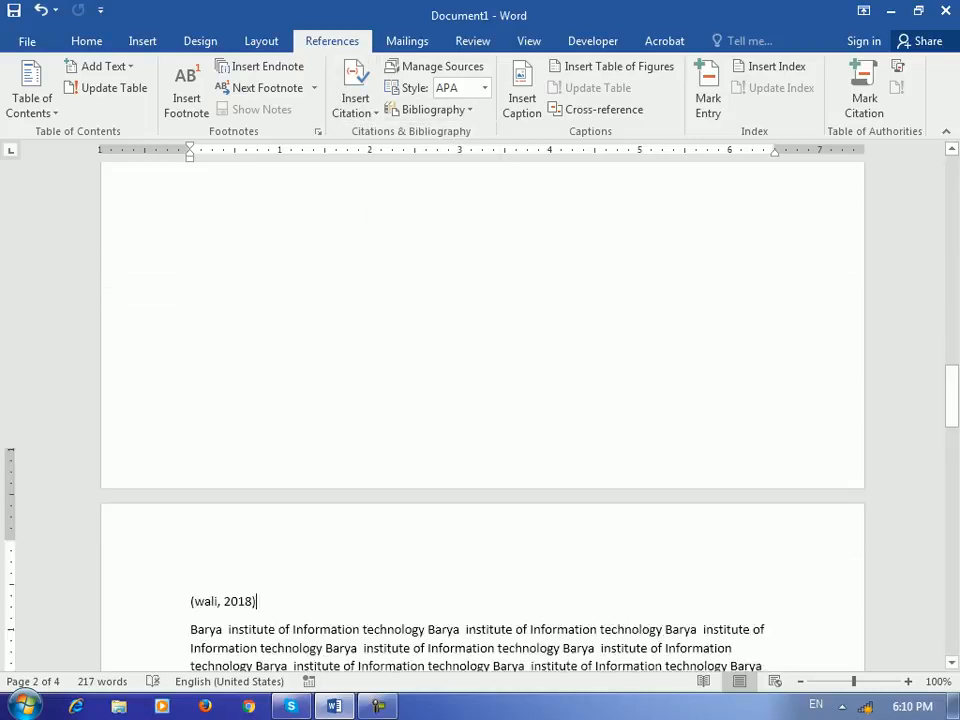
scroll(368, 452, "up", 10)
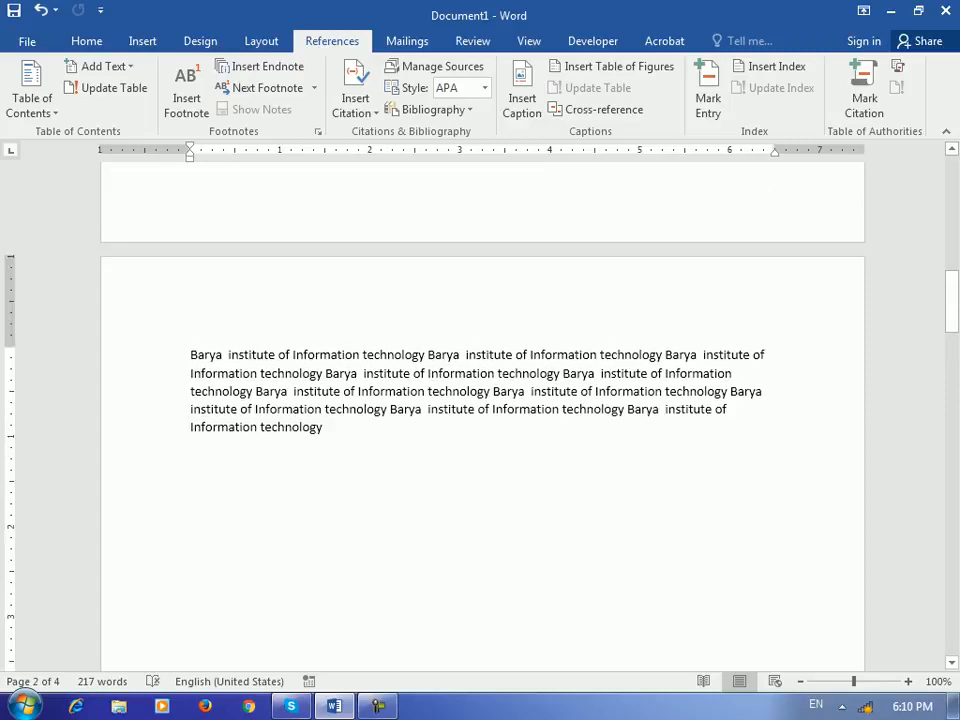
key("BackSpace")
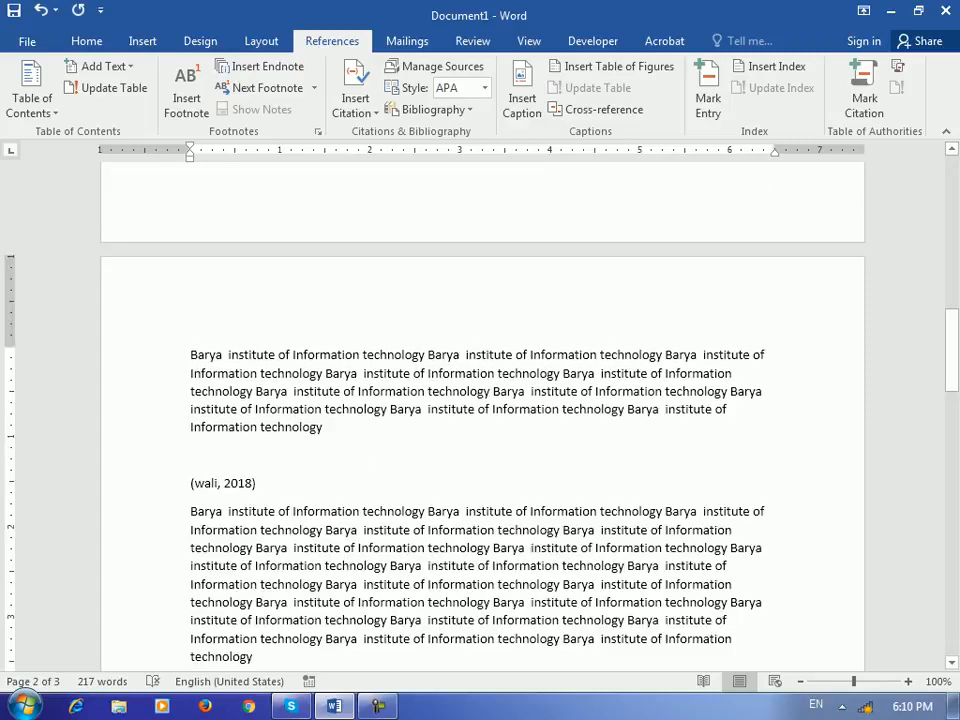
key("ctrl+z")
left_click(355, 100)
left_click(380, 183)
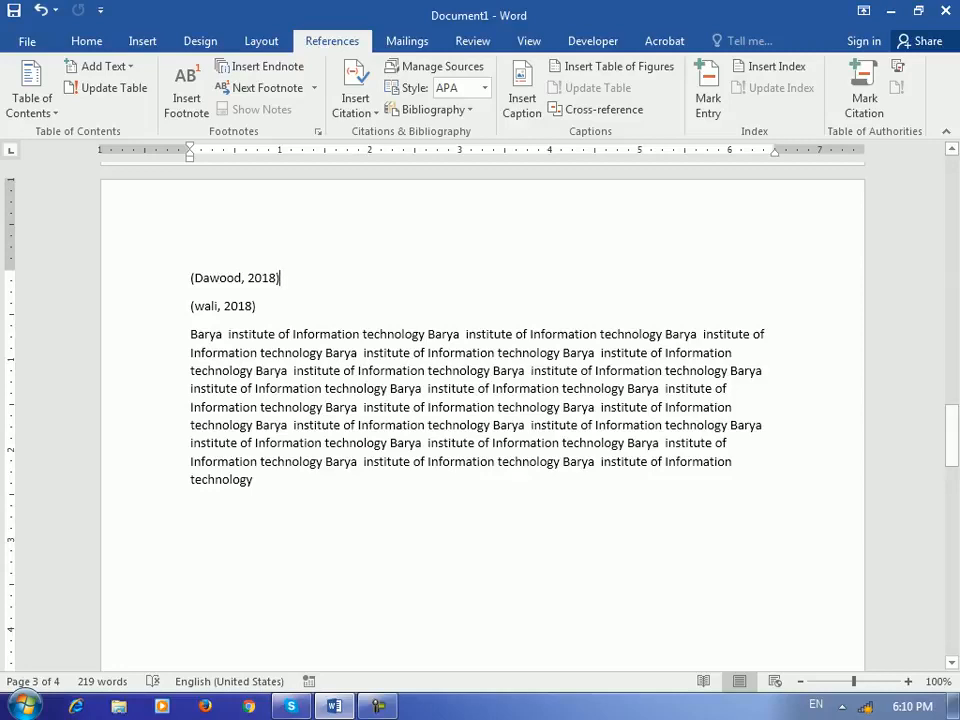
- Mark the CIT Note 2018 citation as a Cases authority
scroll(480, 400, "up", 20)
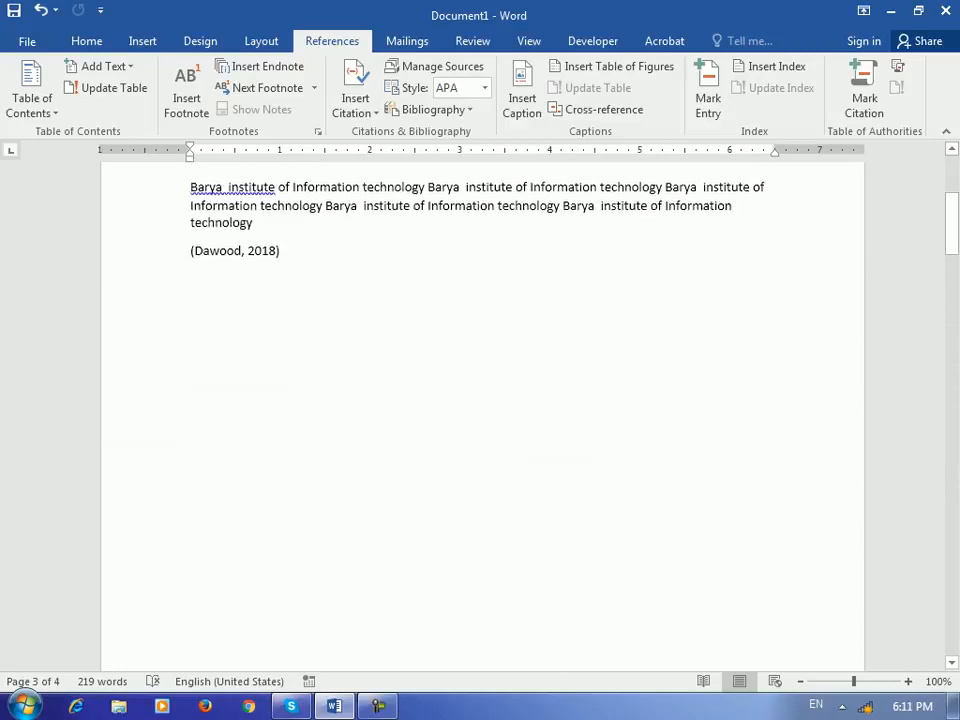
scroll(235, 340, "up", 2)
left_click(235, 341)
left_click(184, 340)
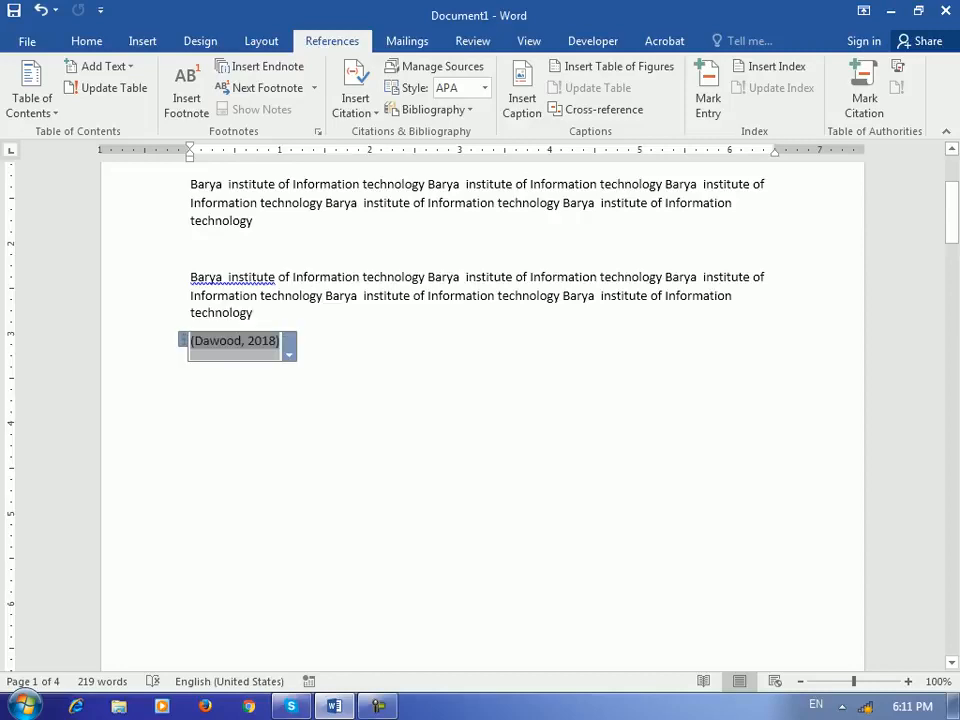
left_click(864, 92)
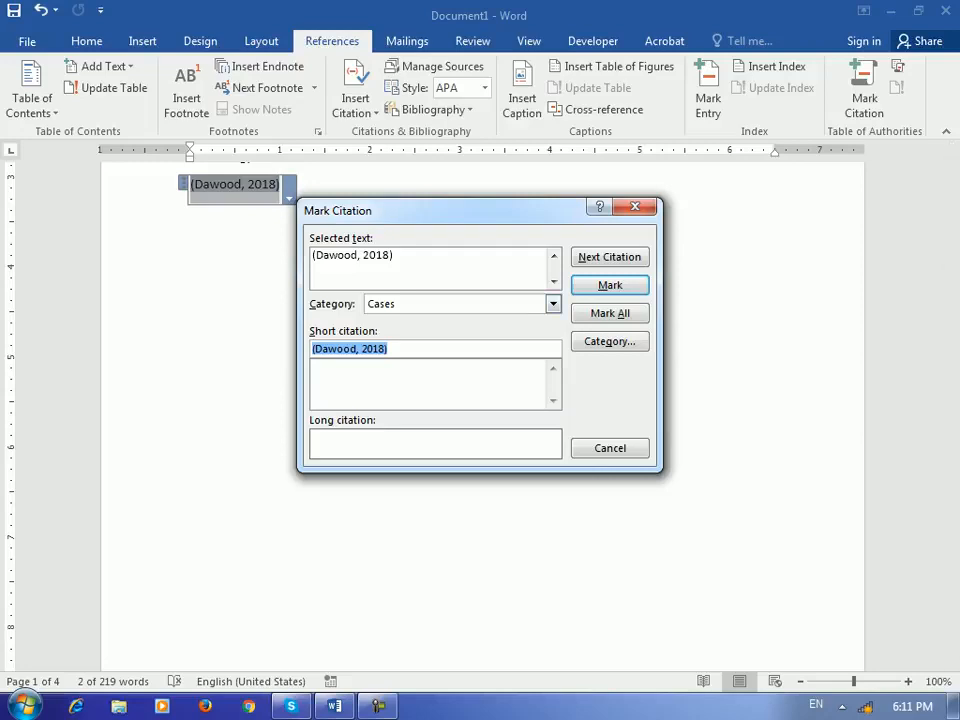
key("Return")
key("Escape")
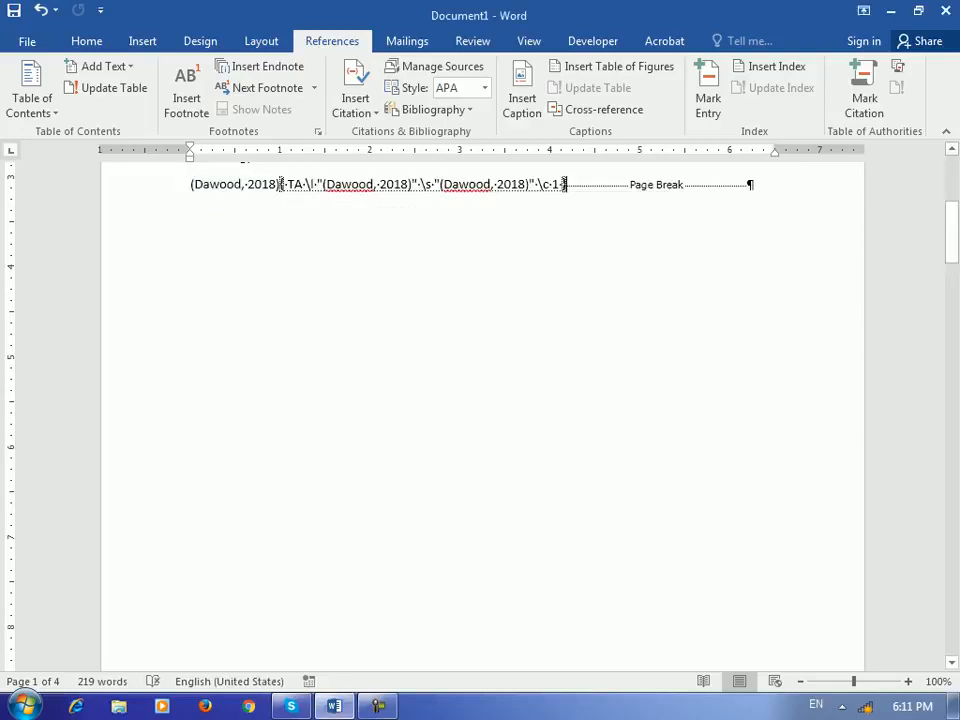
- Hide formatting marks and field codes with Show/Hide ¶
scroll(480, 400, "up", 3)
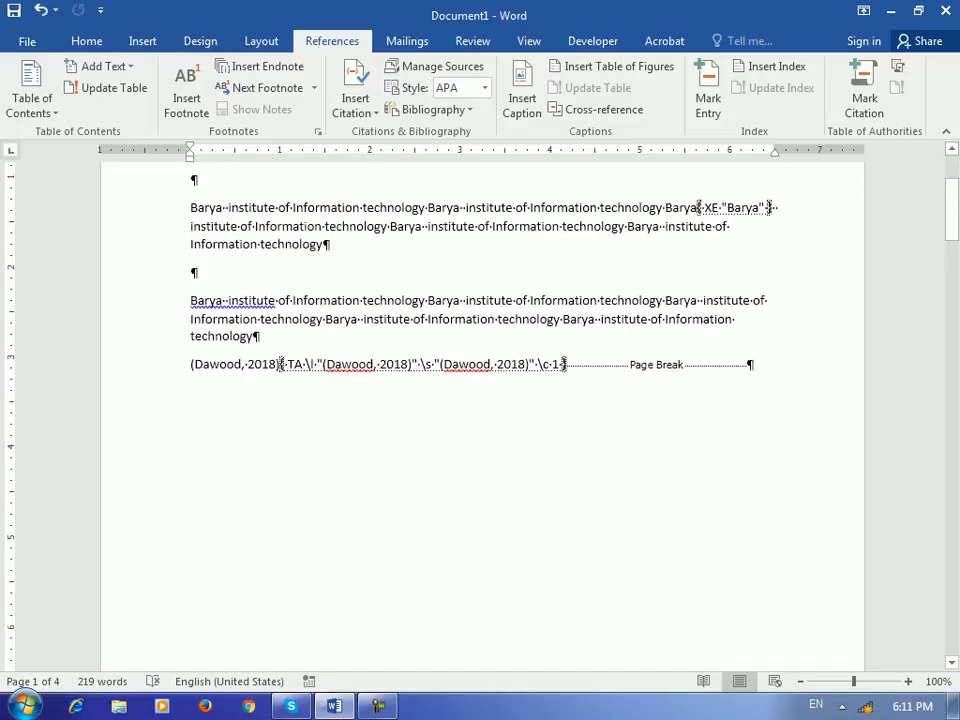
left_click(87, 41)
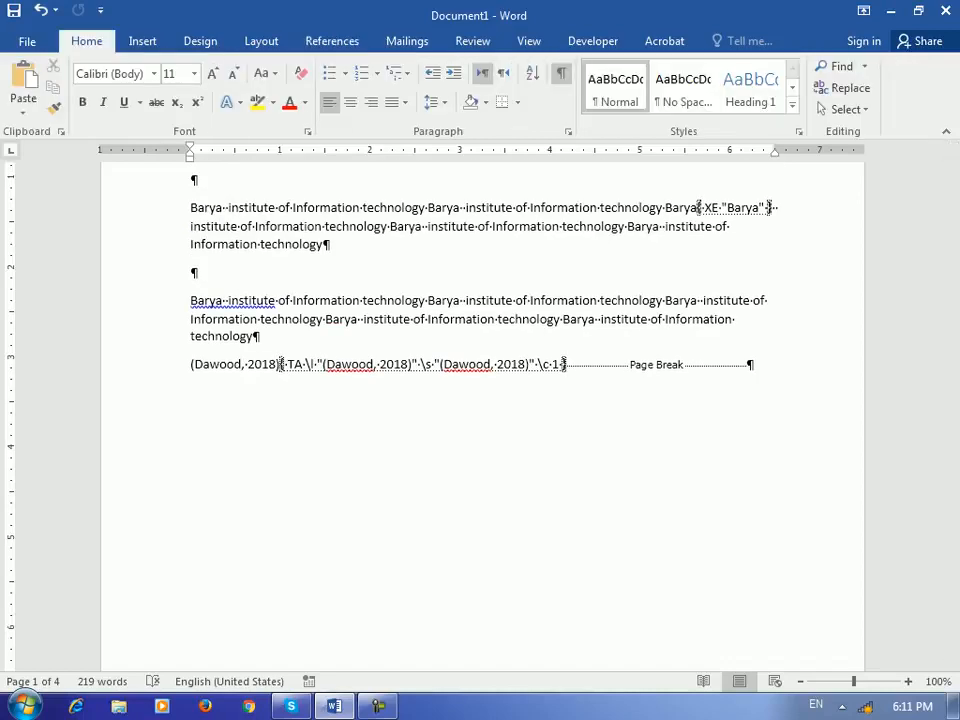
left_click(562, 73)
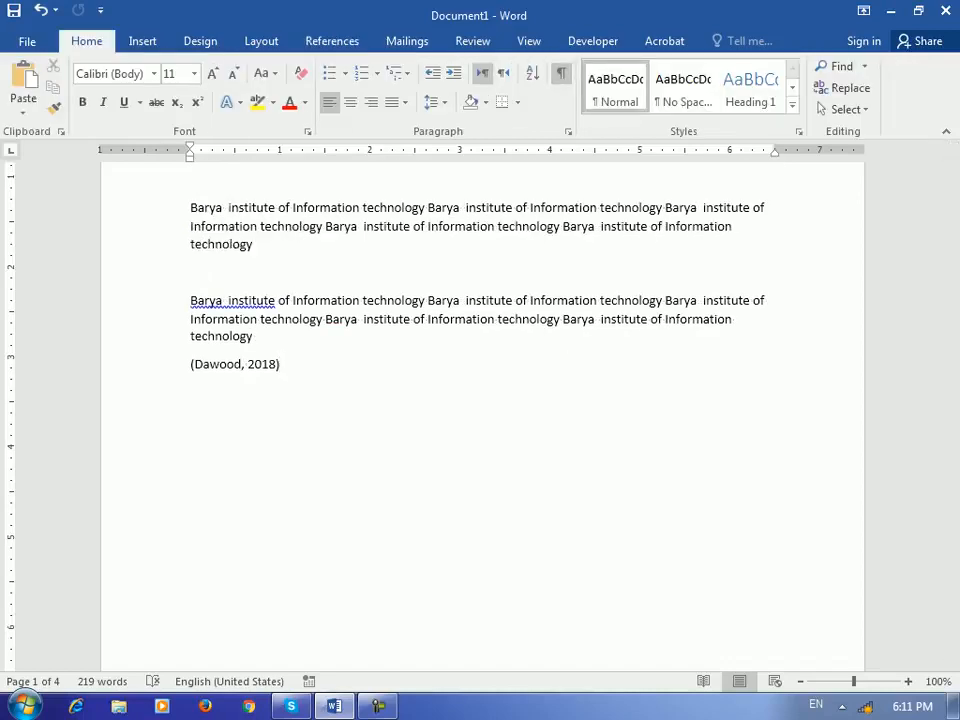
scroll(480, 415, "down", 12)
scroll(480, 415, "down", 17)
- Mark the Windows Report 2018 citation as a Cases authority
left_click(281, 391)
key("Down")
key("shift+Home")
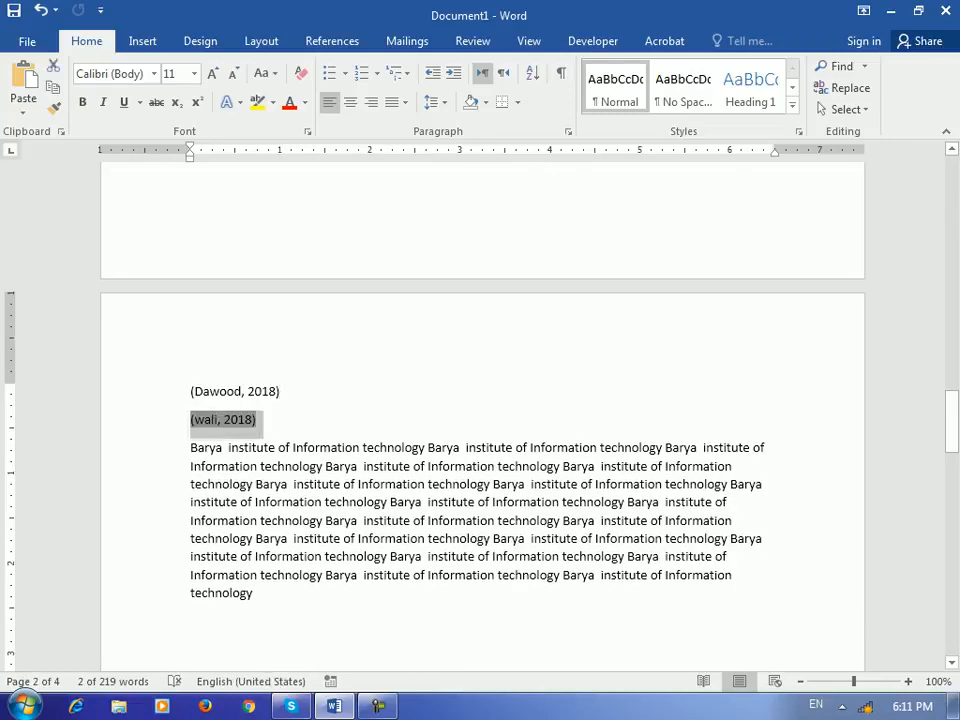
left_click(332, 41)
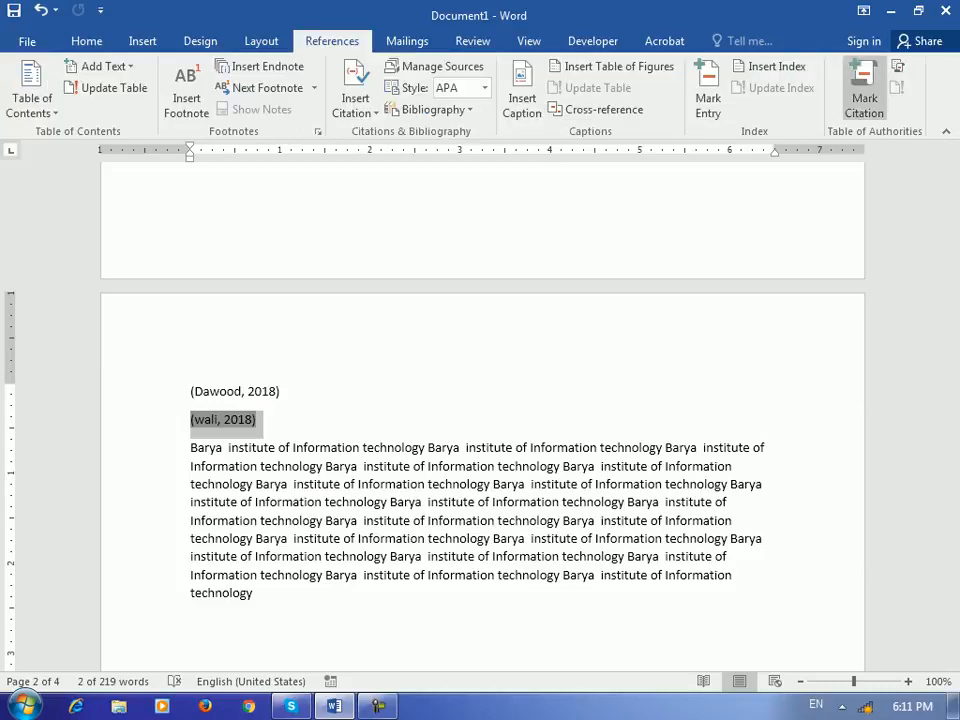
left_click(864, 95)
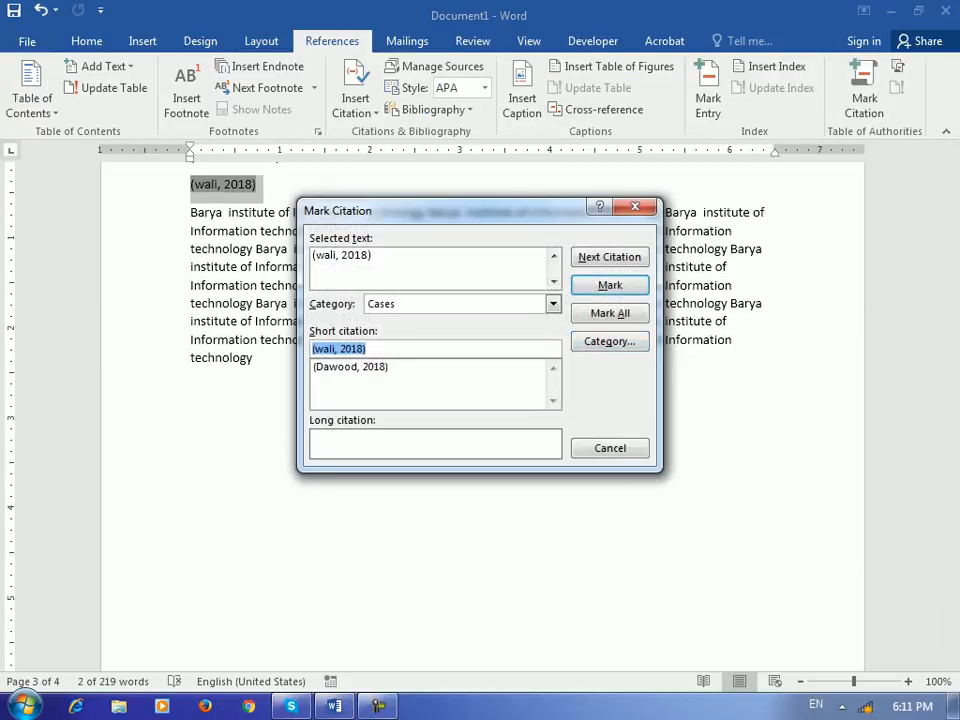
key("Return")
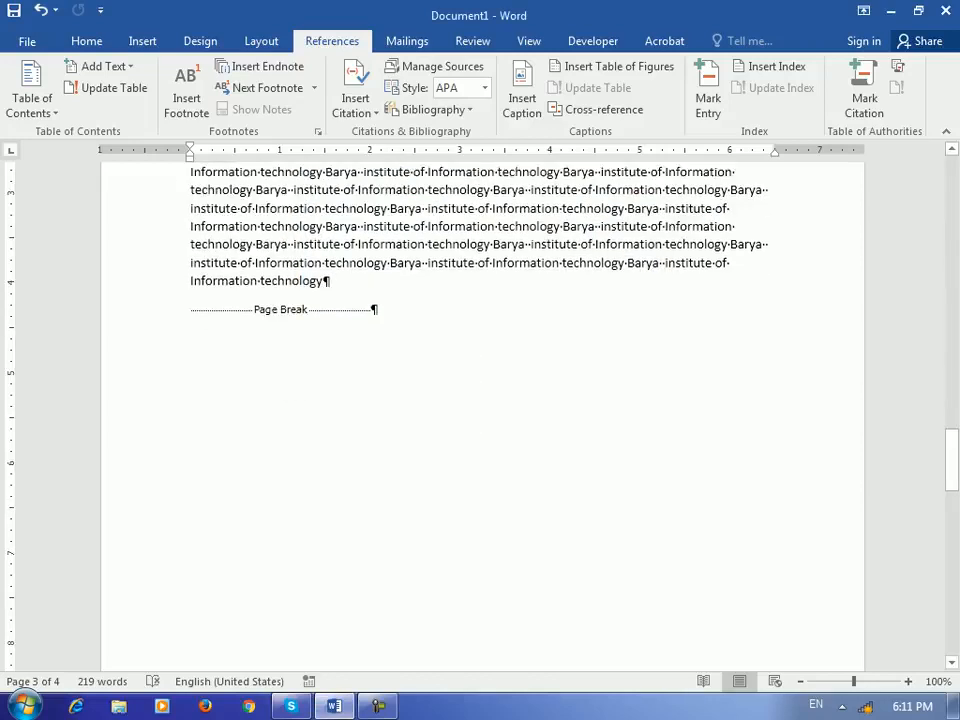
scroll(480, 400, "down", 10)
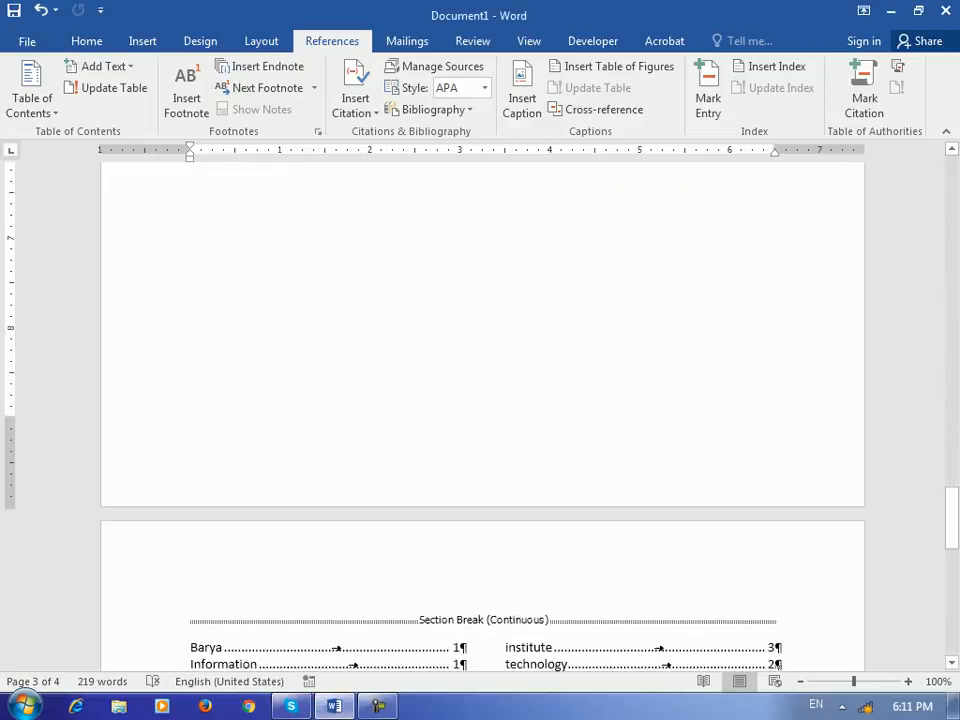
- Add blank lines below the index and hide the formatting marks
scroll(480, 400, "down", 7)
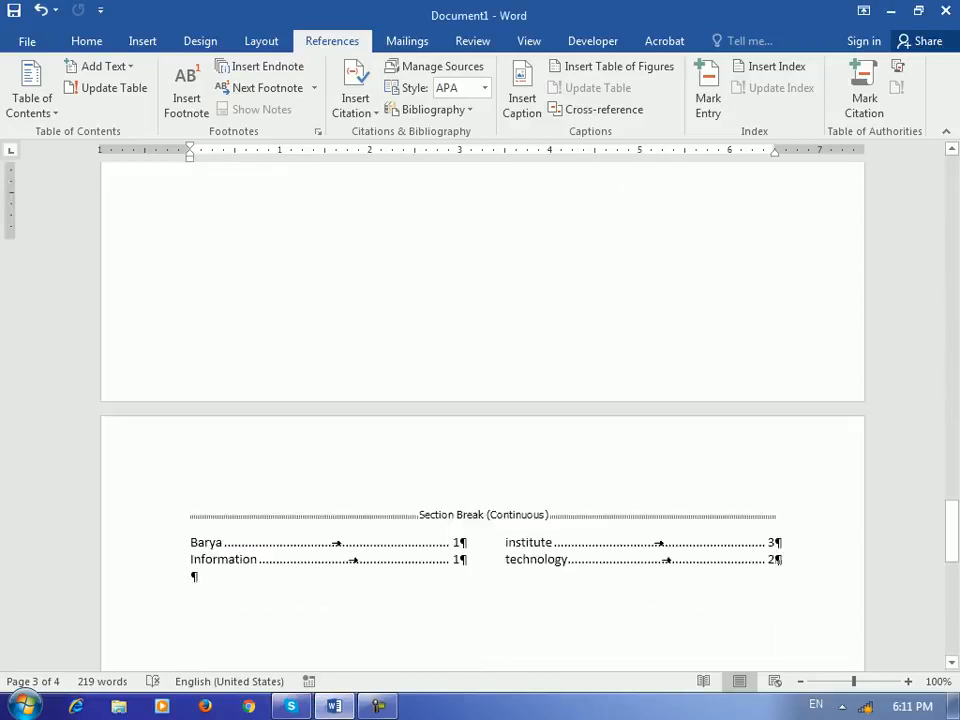
left_click(192, 277)
key("Return")
key("Return")
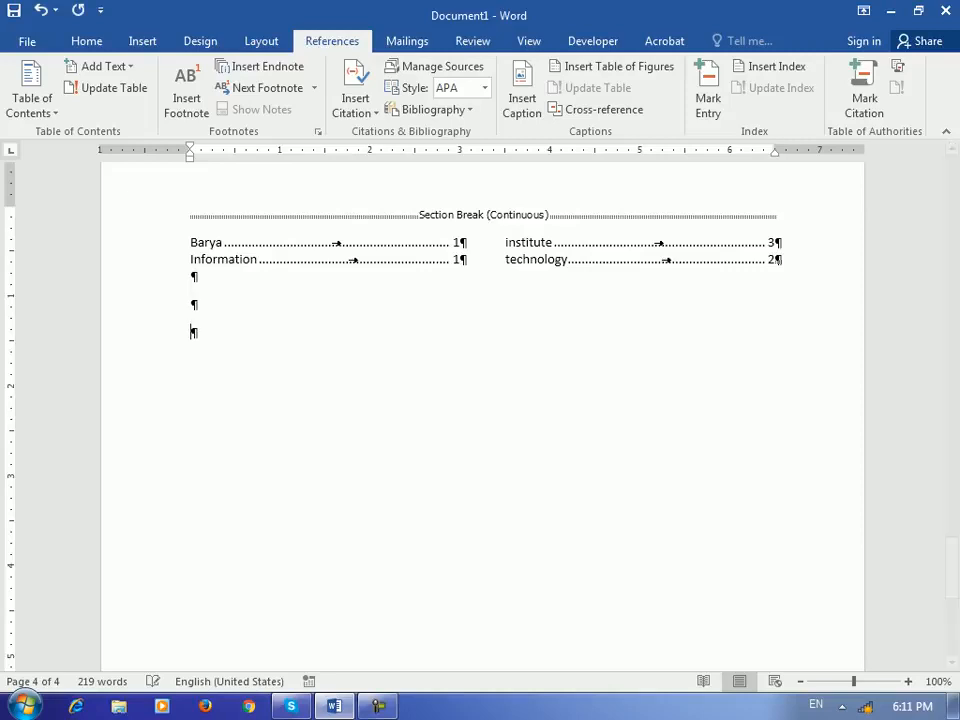
left_click(86, 41)
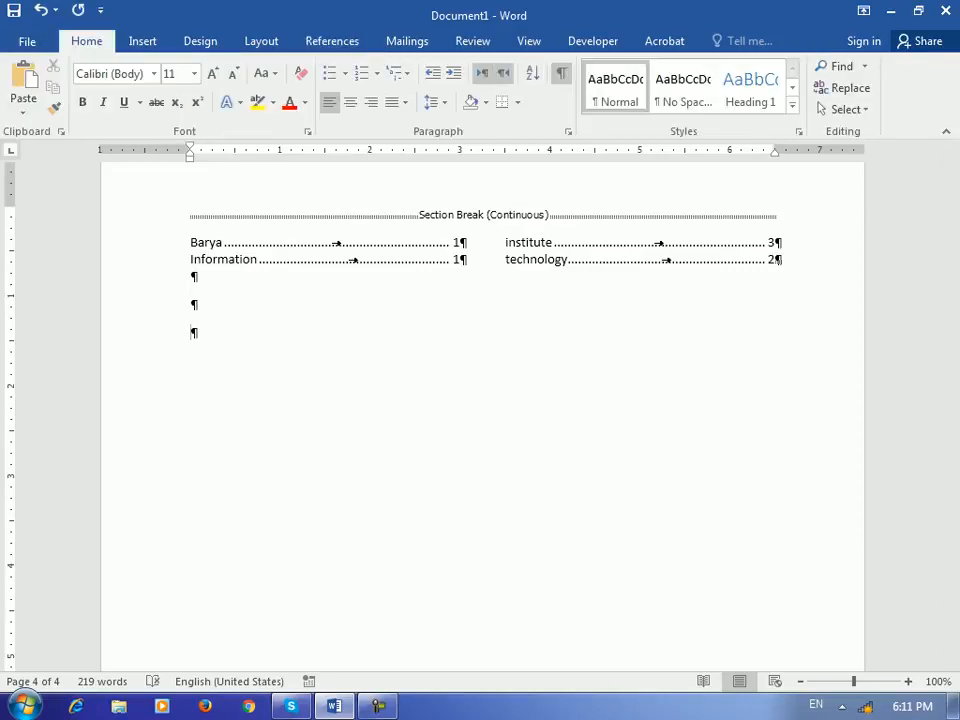
left_click(561, 73)
- Insert a Table of Authorities (category All) listing both 2018 Cases citations, on pages 1 and 3
left_click(332, 41)
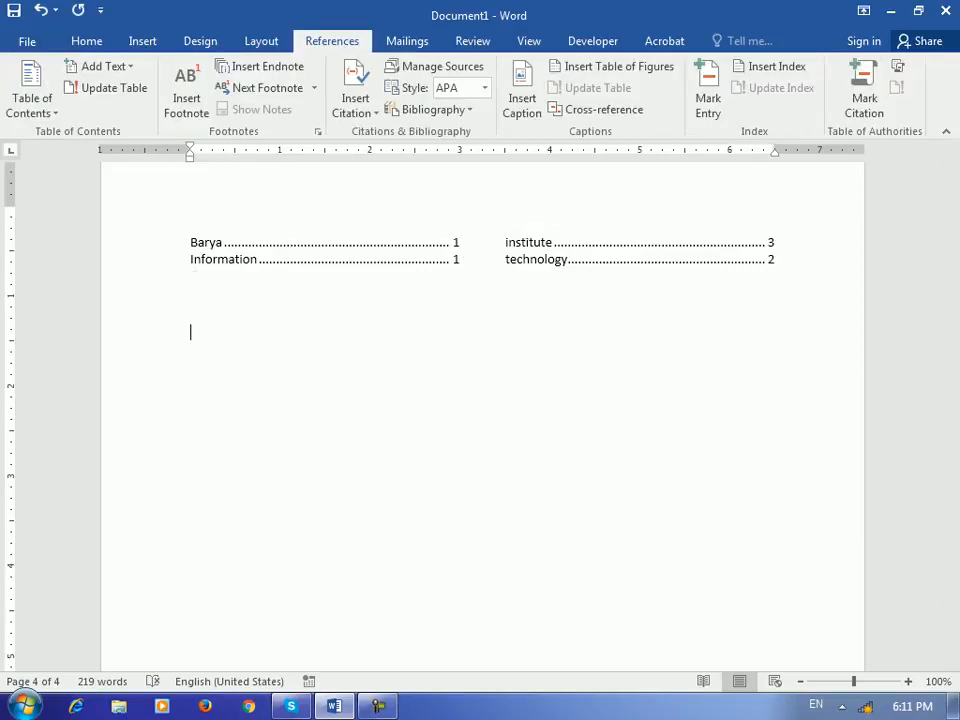
left_click(897, 66)
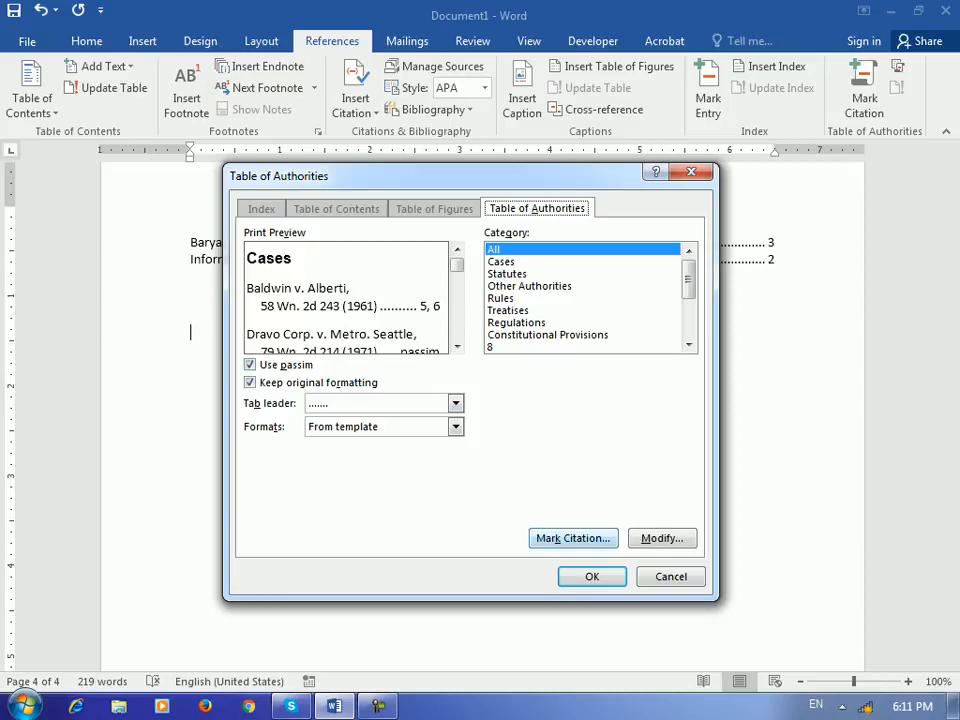
left_click(592, 577)
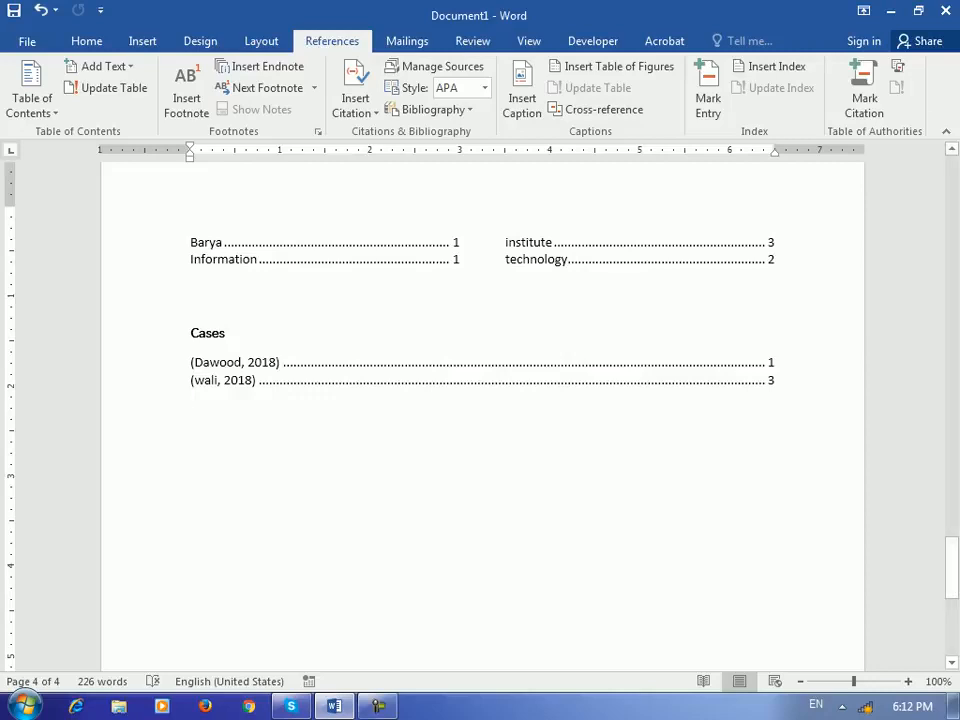
left_click(769, 380)
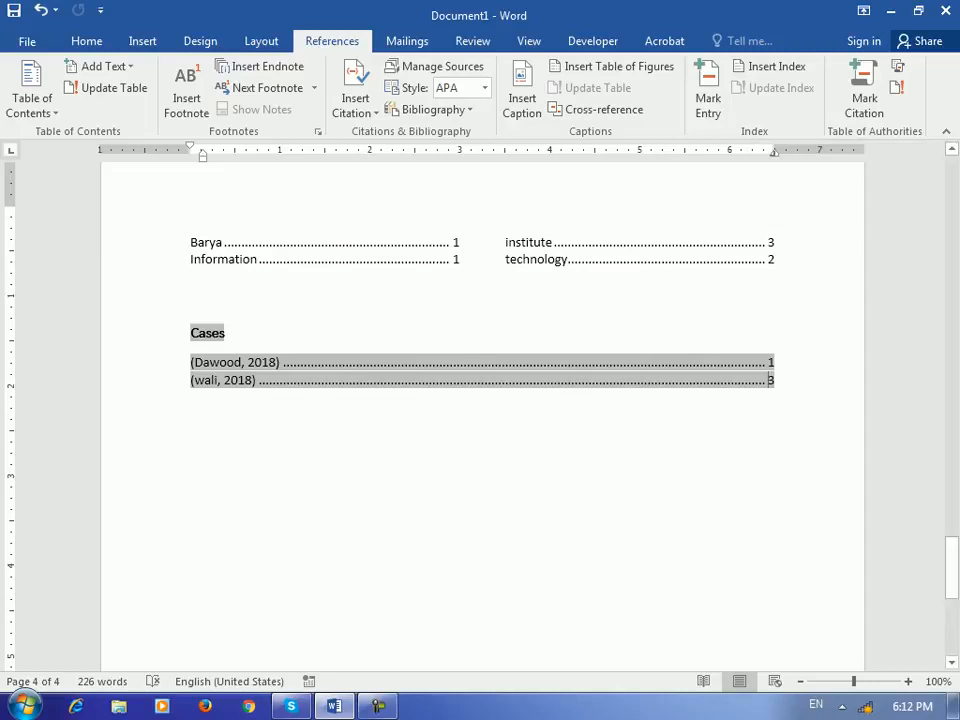
left_click(407, 41)
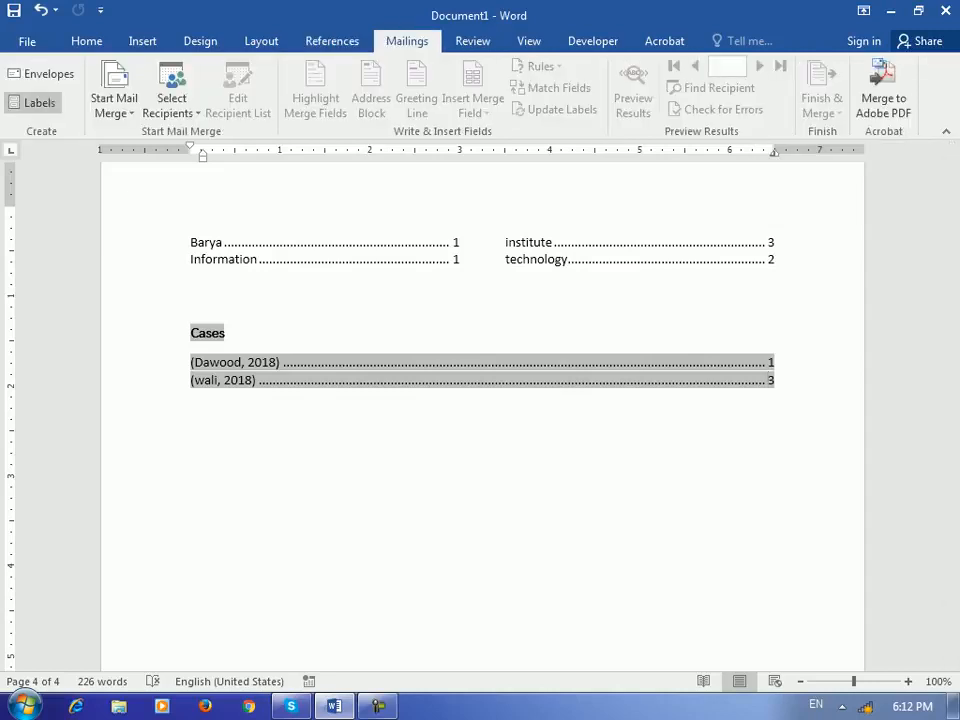
left_click(191, 397)
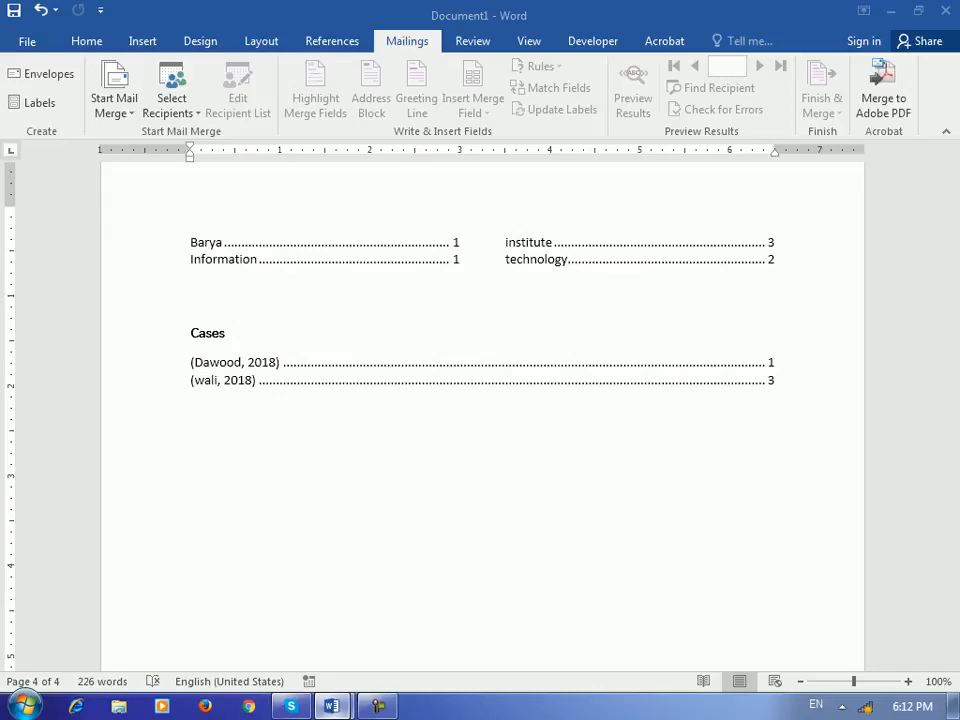
- Create a new blank document with Ctrl+N and open Mailings > Envelopes
mouse_move(332, 706)
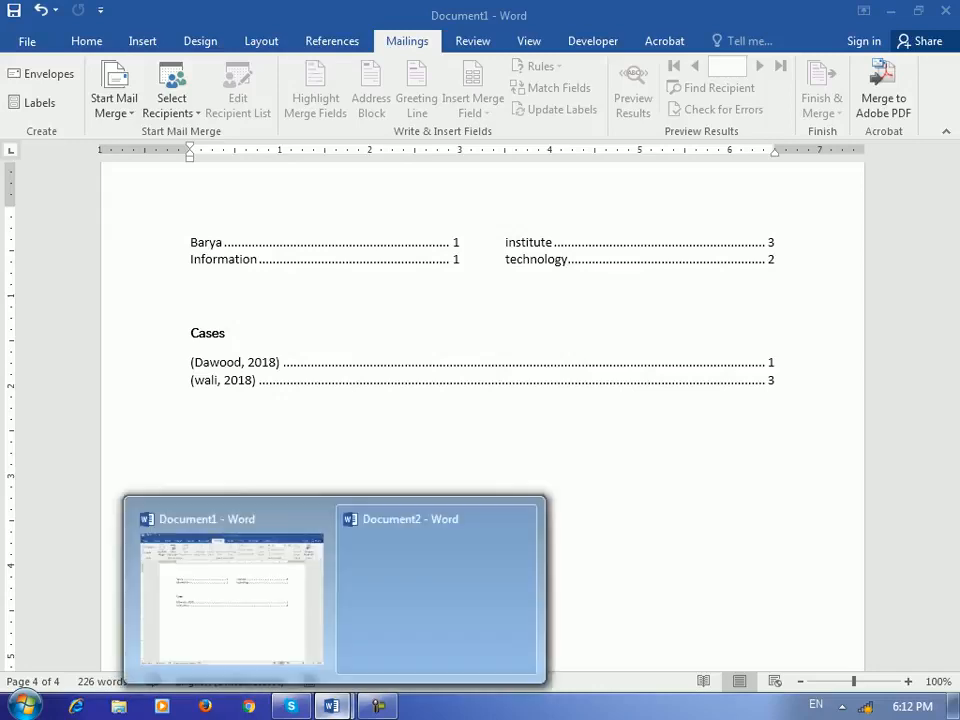
left_click(236, 604)
key("ctrl+n")
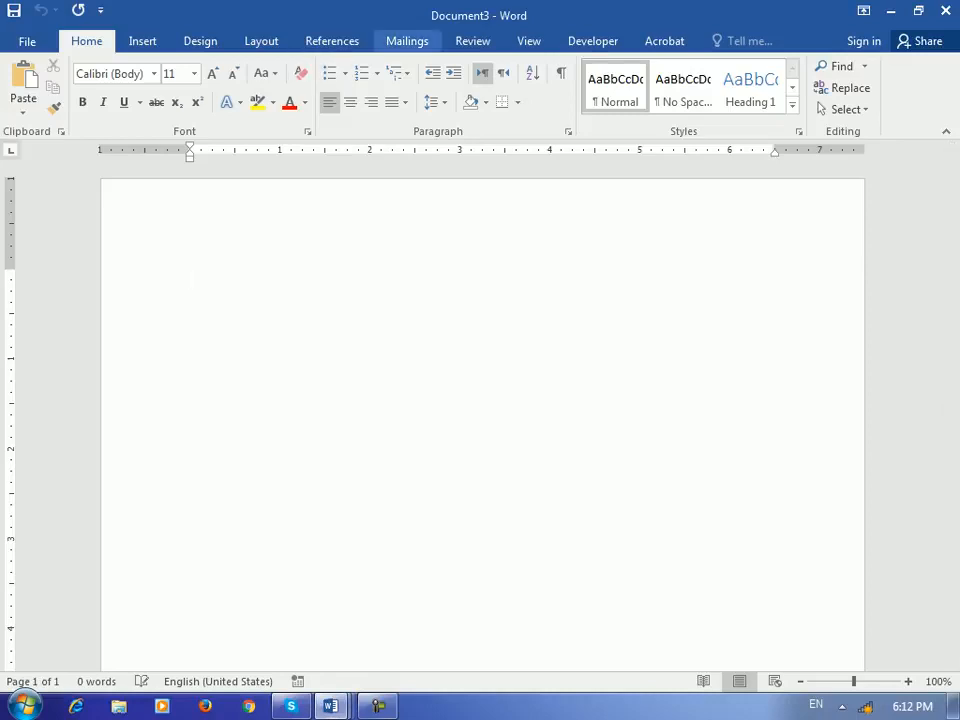
left_click(407, 41)
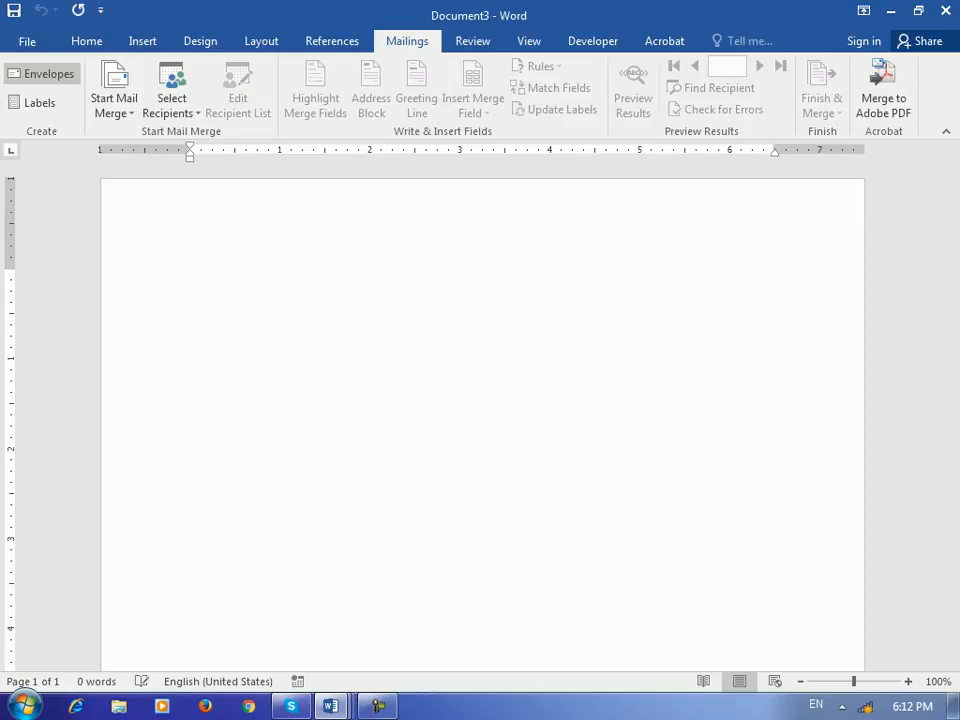
left_click(42, 73)
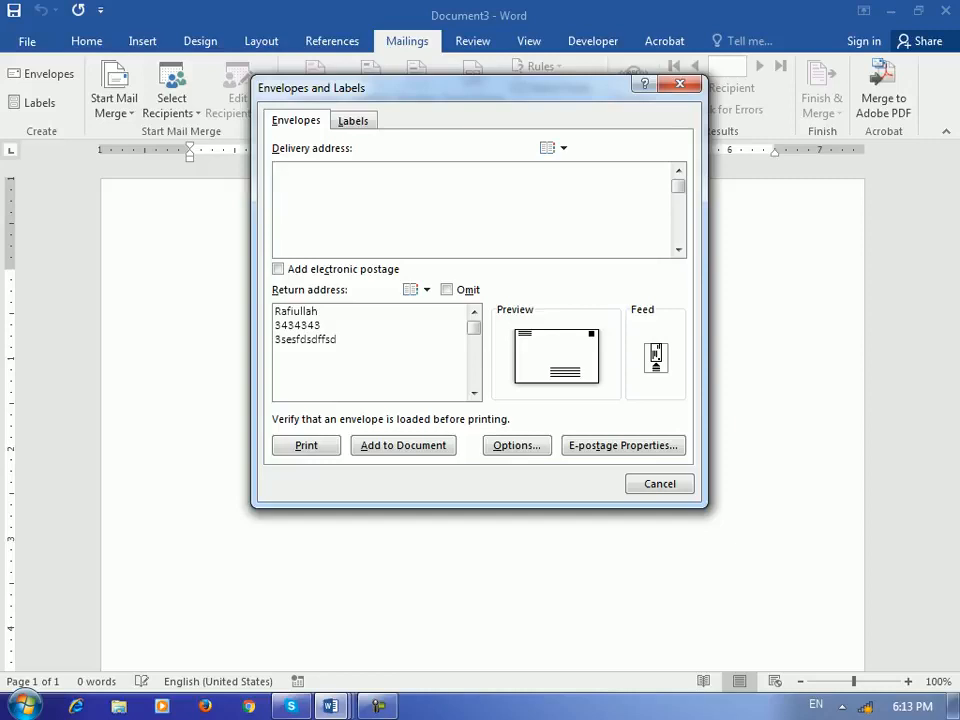
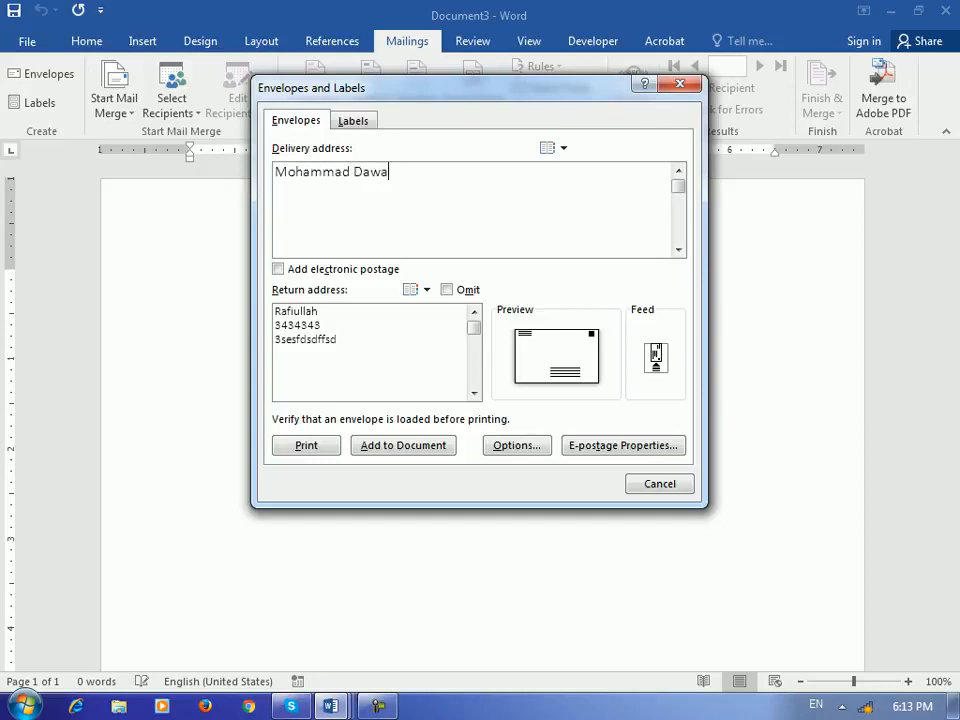
- Enter the recipient's name, 'HR Manager' and a phone number as three delivery address lines
key("Return")
type("HR manag")
key("BackSpace")
key("BackSpace")
key("BackSpace")
key("BackSpace")
key("BackSpace")
type("Manager")
key("Return")
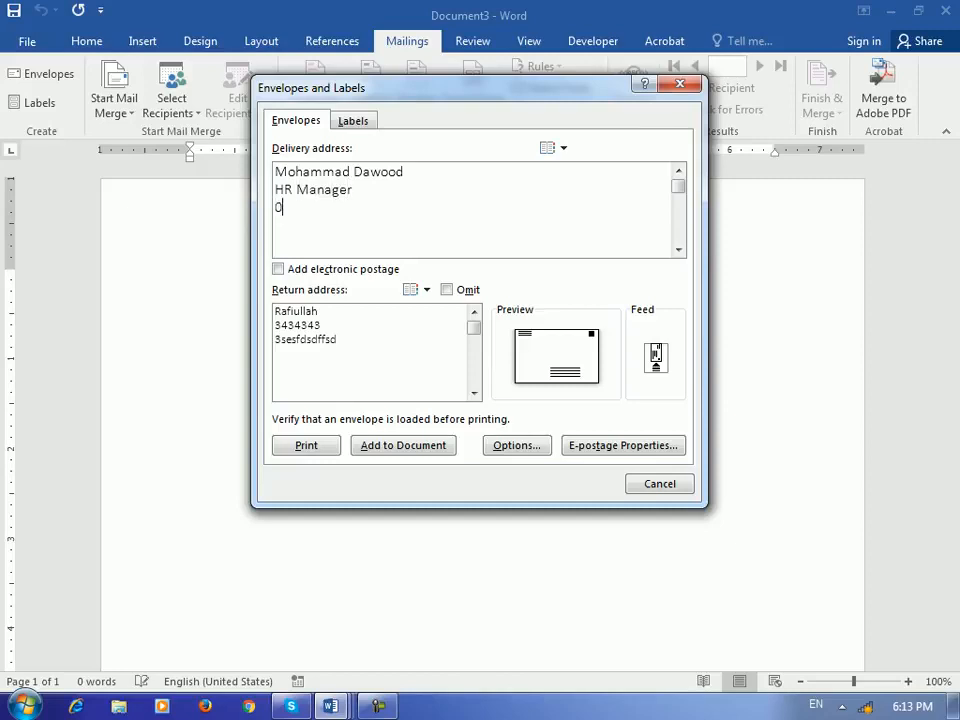
left_click(338, 340)
- Choose C6 (114 x 162 mm) as the envelope size in Envelope Options
left_click(517, 445)
left_click_drag(740, 129, 438, 79)
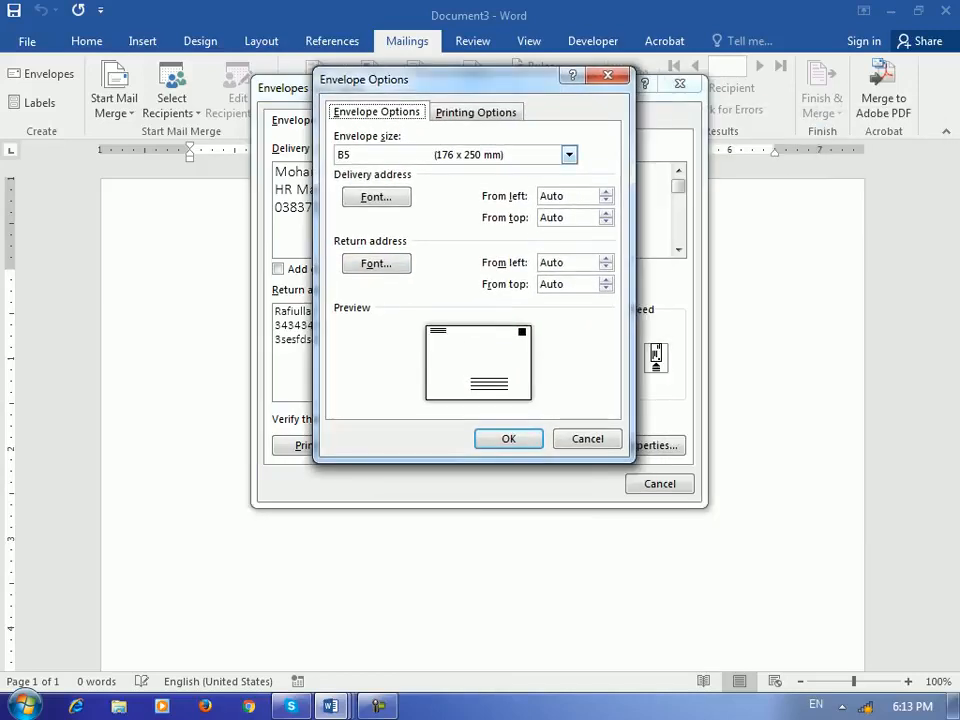
left_click(569, 155)
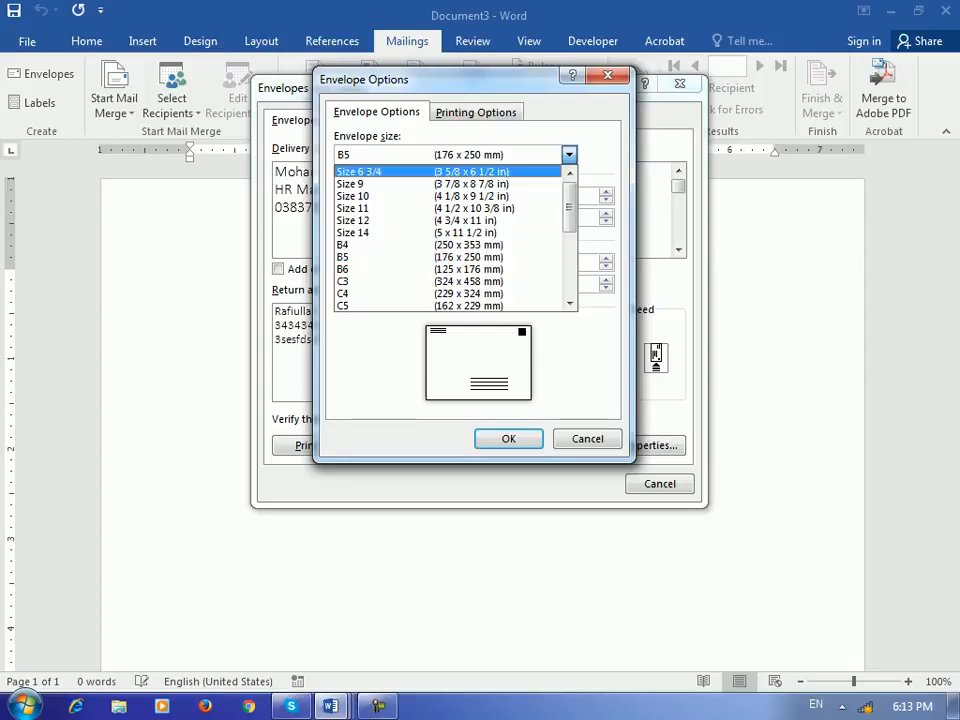
scroll(450, 238, "down", 4)
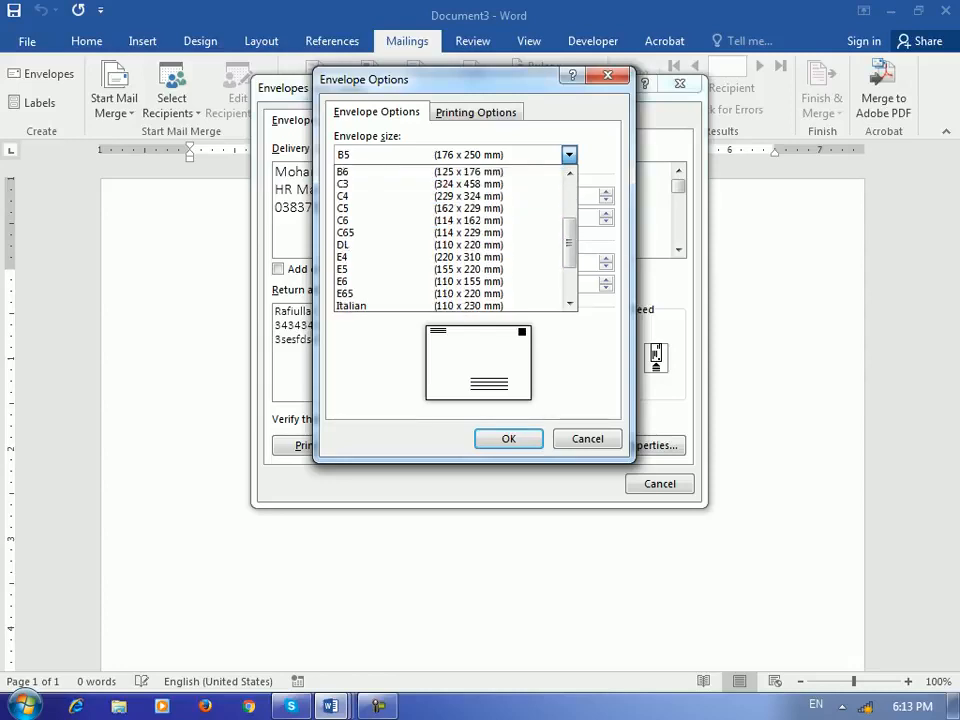
scroll(450, 238, "up", 1)
scroll(450, 257, "up", 1)
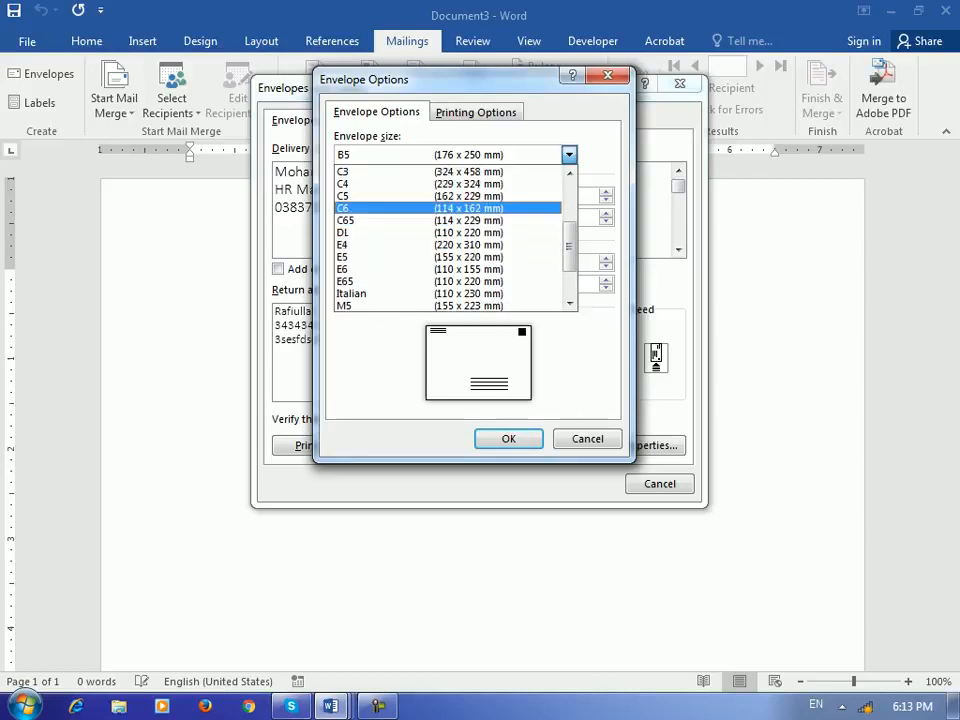
left_click(450, 207)
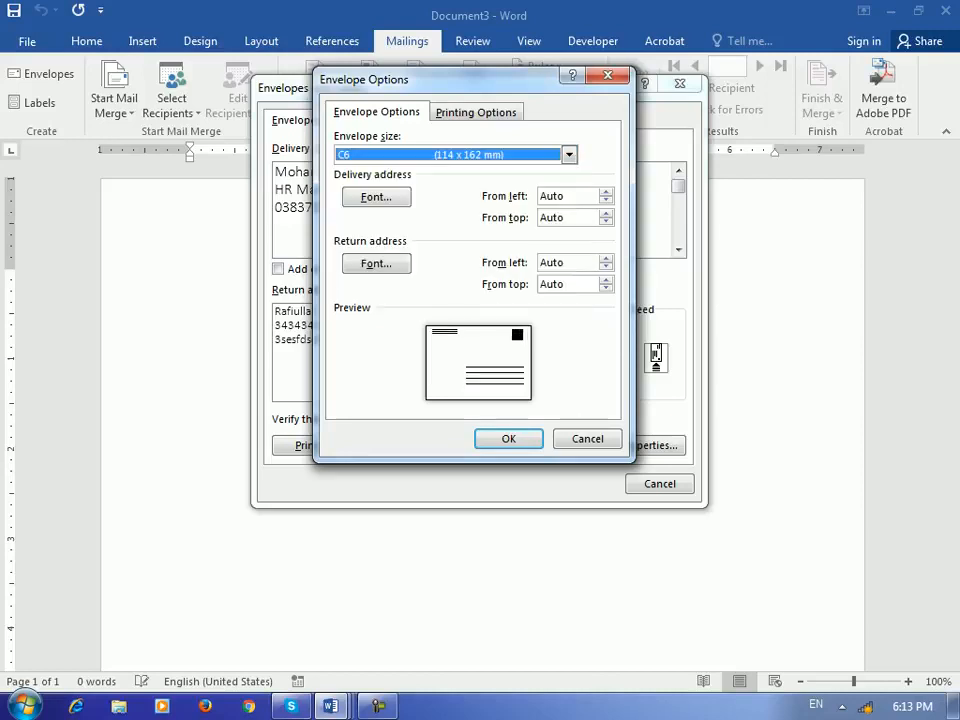
left_click_drag(440, 79, 741, 121)
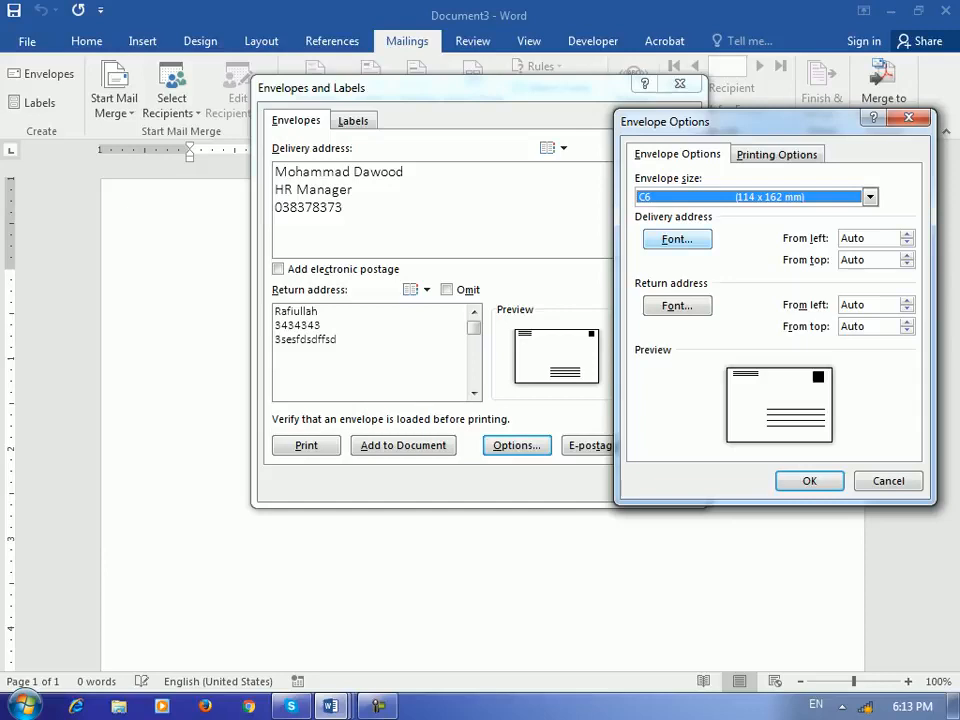
- Make the delivery address font bold, keeping no underline and automatic colour
left_click(677, 239)
left_click_drag(480, 83, 618, 92)
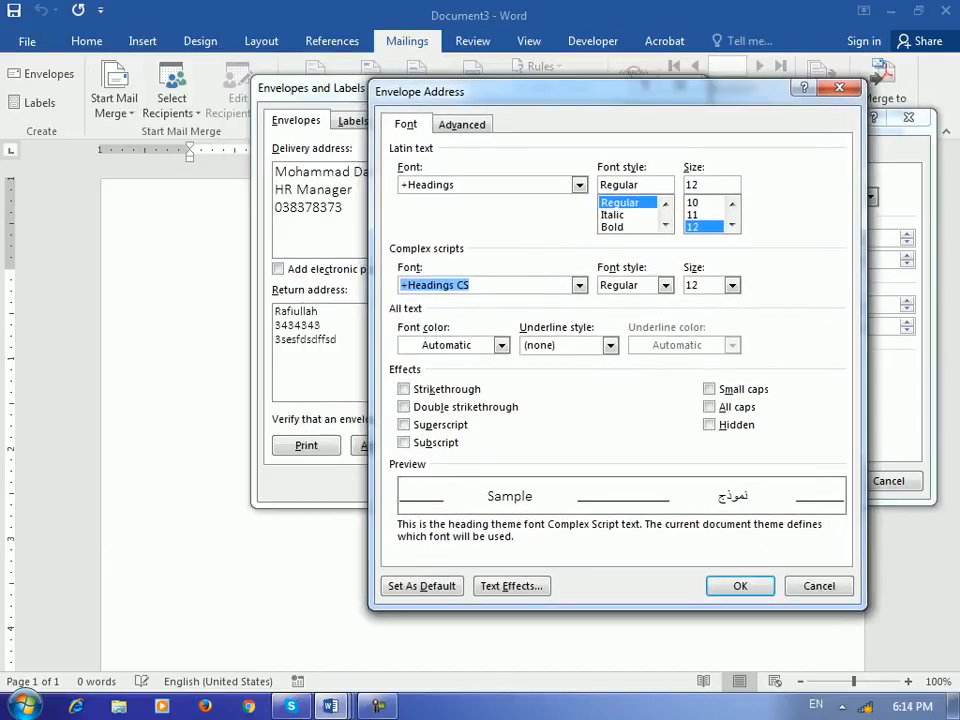
left_click(613, 227)
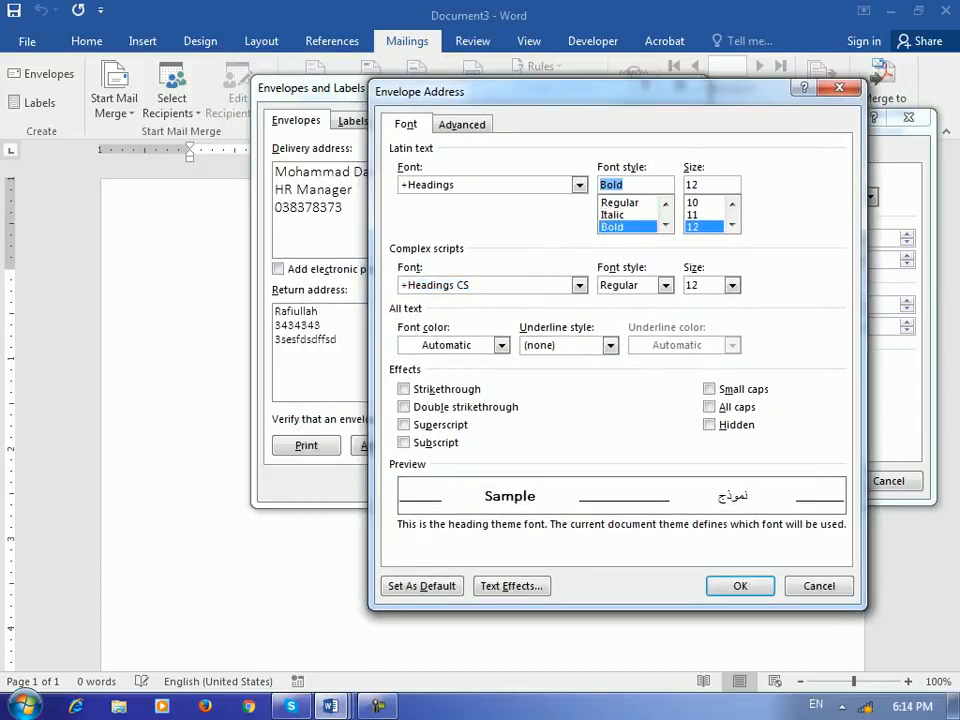
left_click(610, 345)
left_click(610, 345)
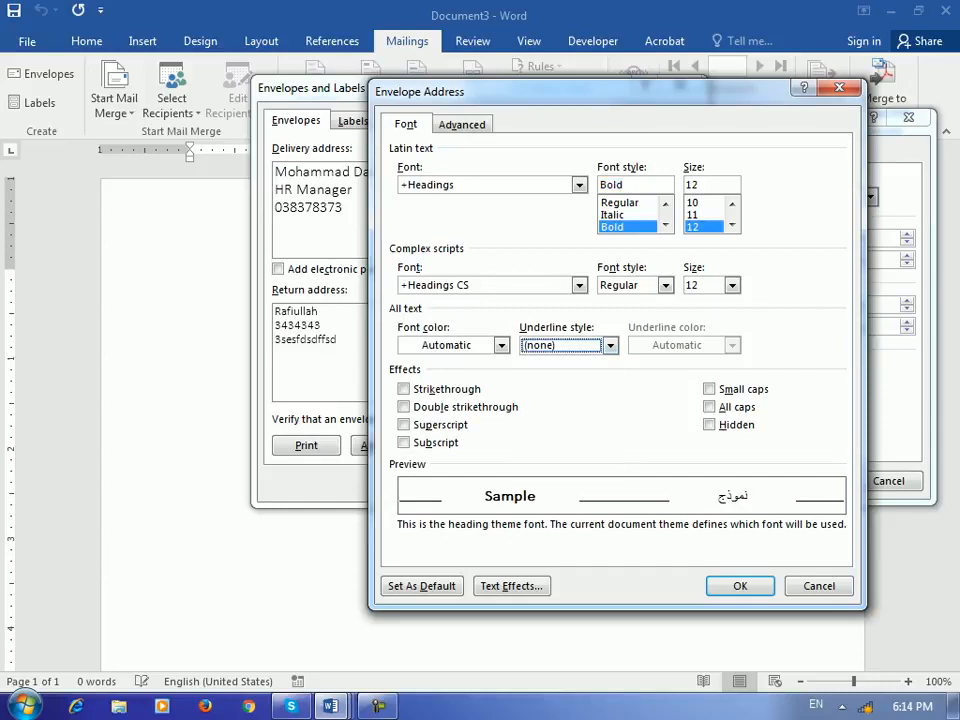
left_click(501, 345)
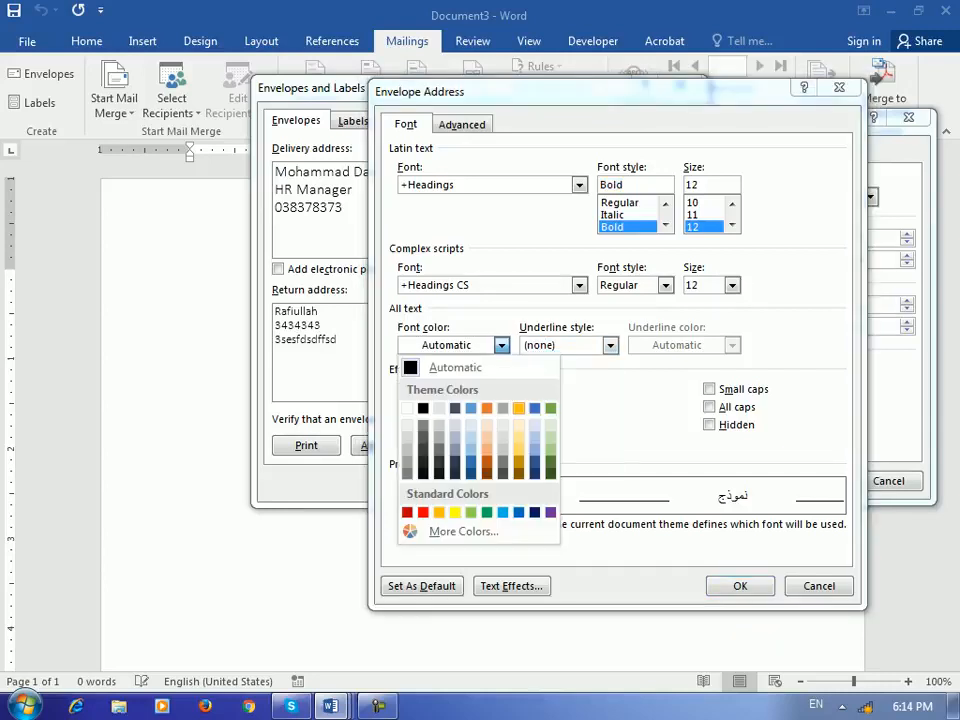
left_click(501, 345)
left_click(740, 586)
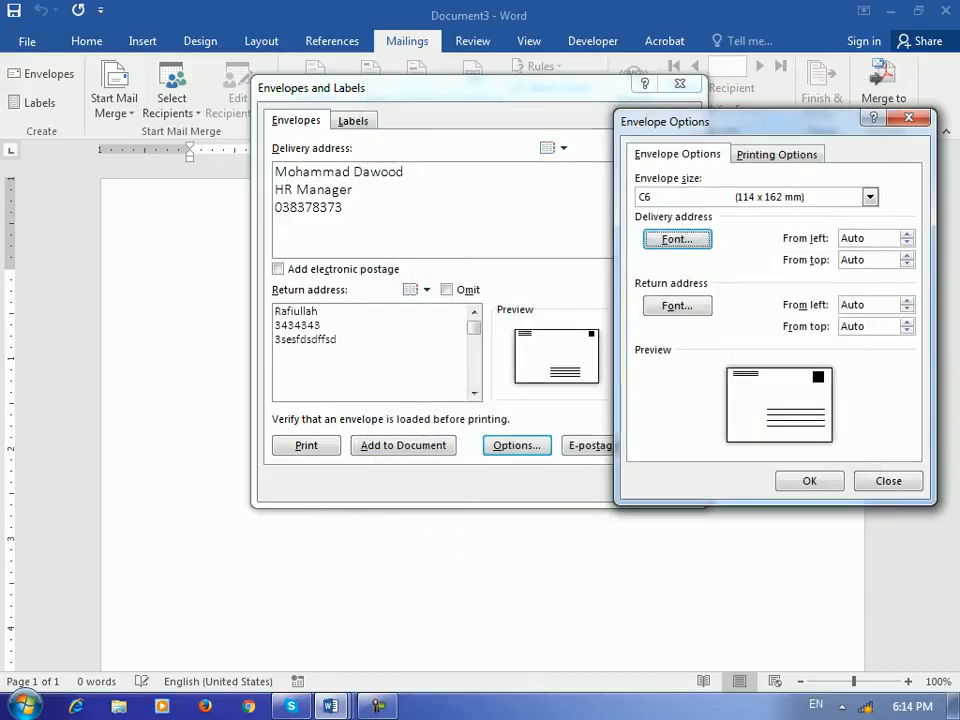
- Make the return address bold and dark orange, then confirm the envelope options
left_click(677, 305)
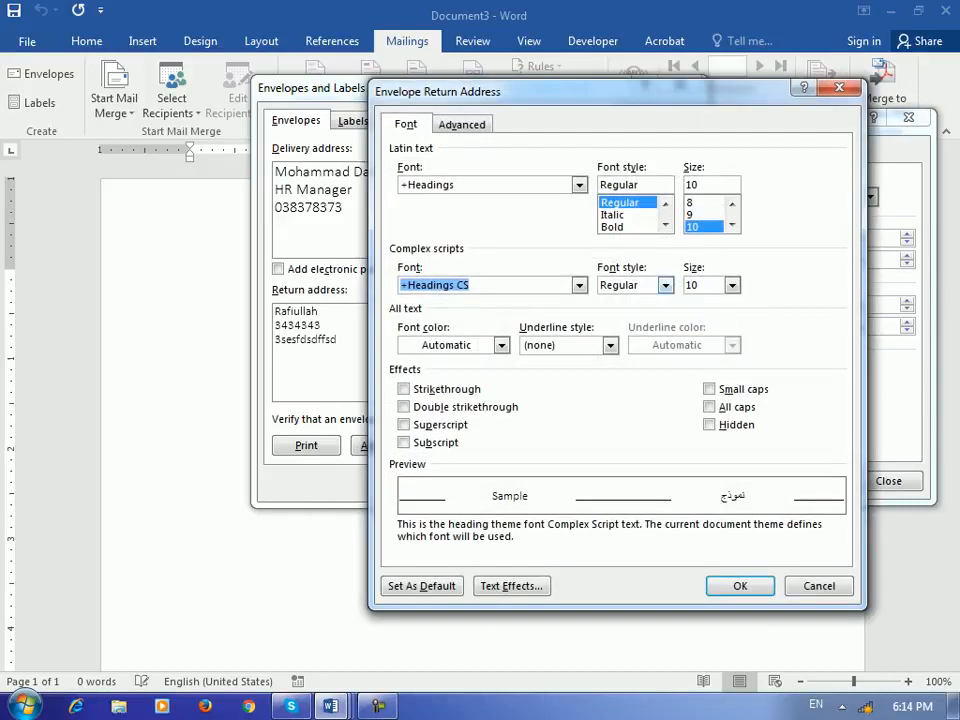
left_click(613, 227)
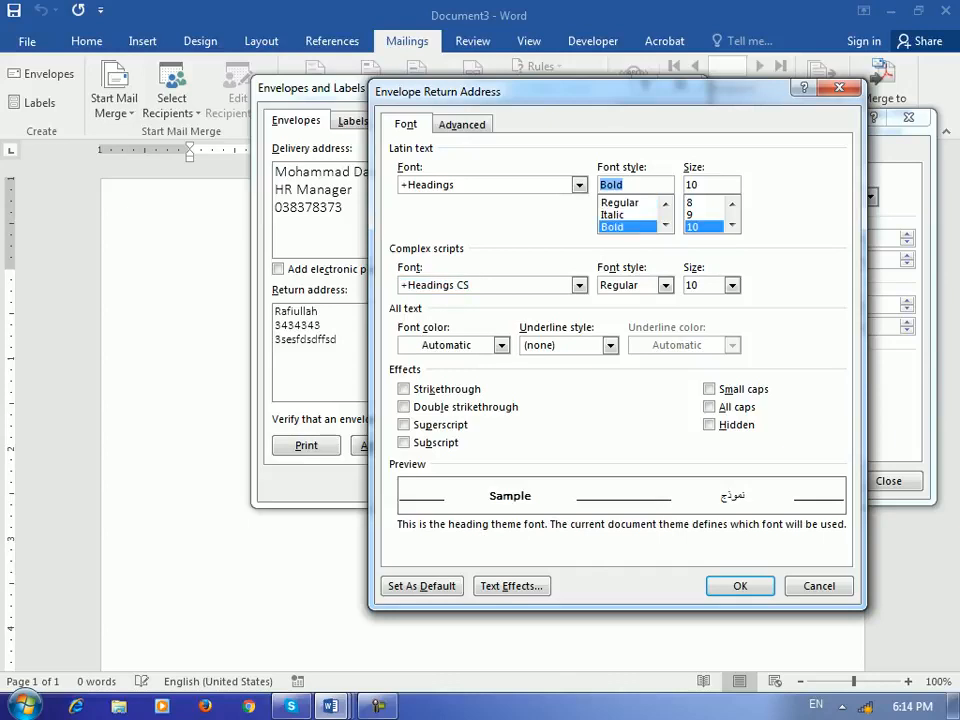
left_click(502, 345)
left_click(487, 461)
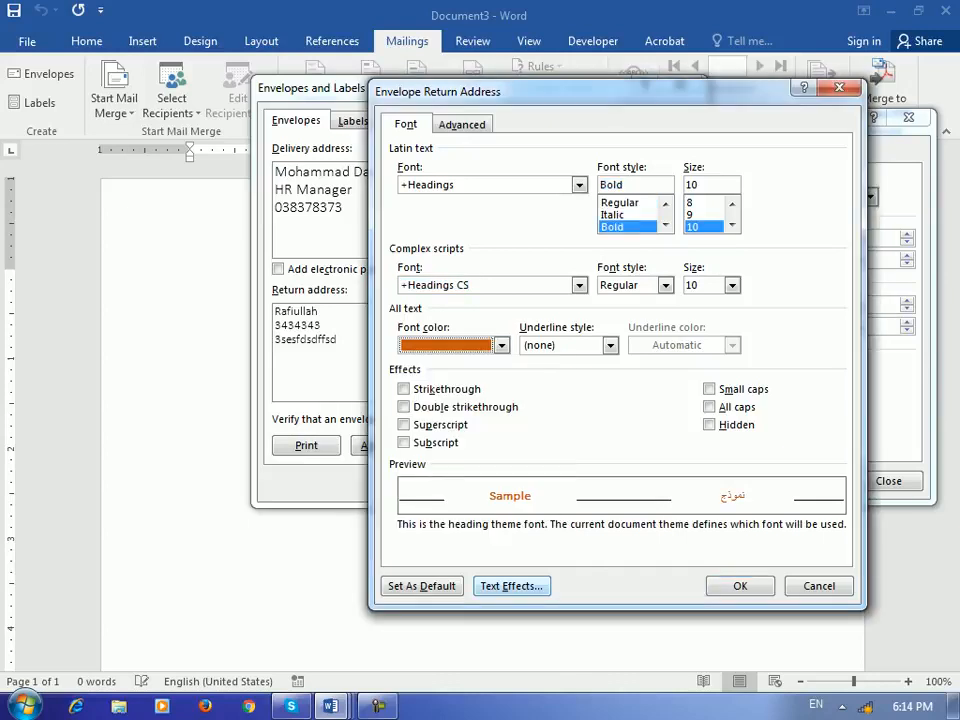
left_click(740, 586)
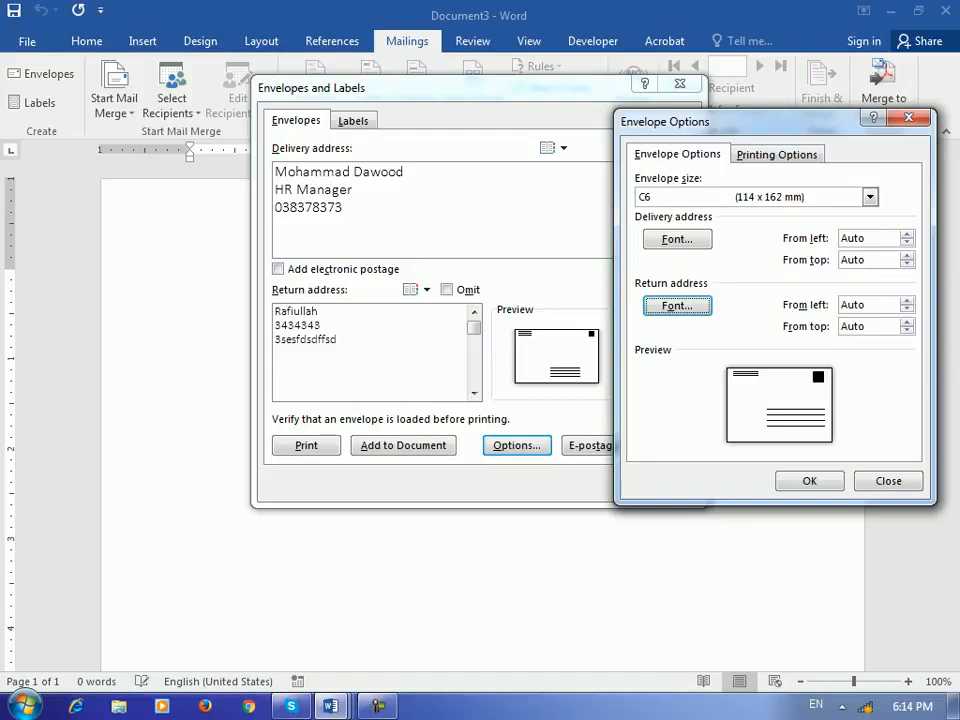
left_click(810, 481)
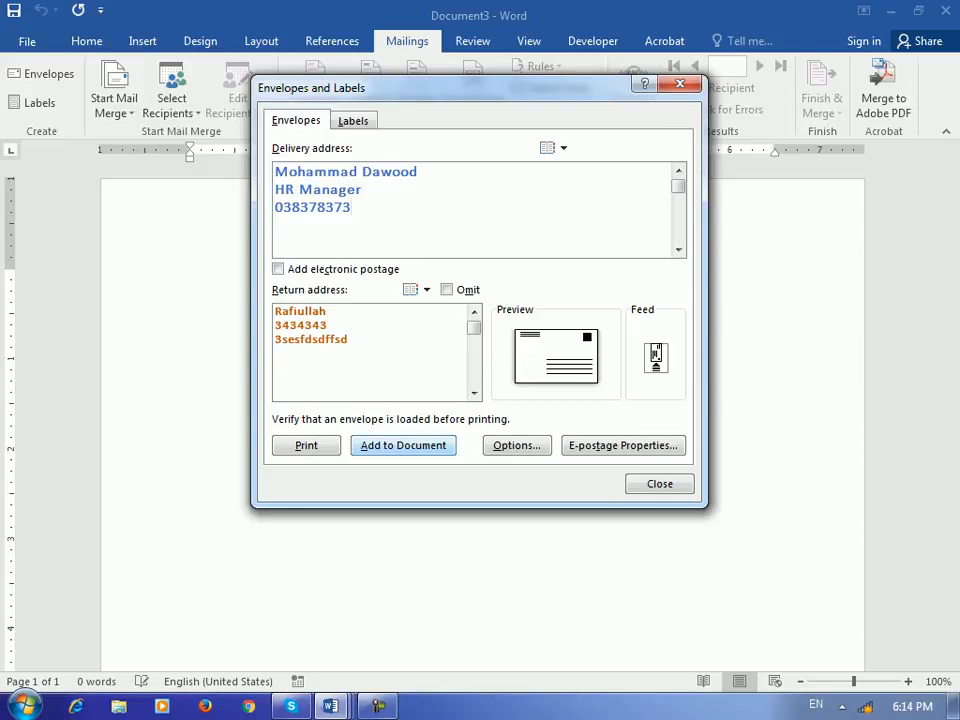
- Add the styled C6 envelope to Document3 with Add to Document
key("Return")
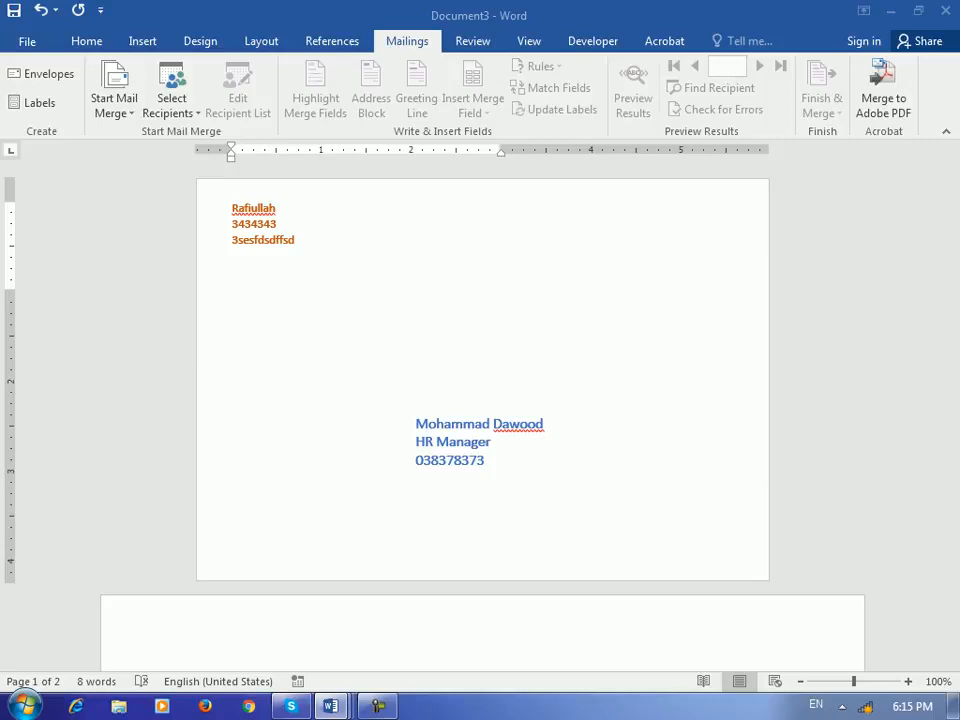
- Switch to a blank Word document and open Mailings > Labels
mouse_move(330, 706)
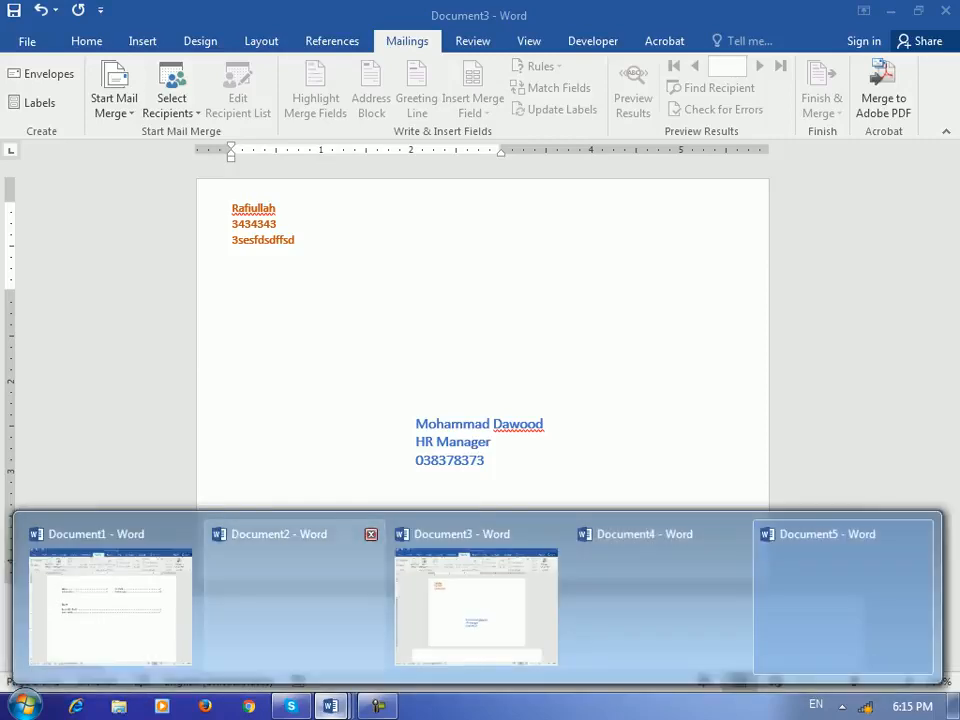
left_click(480, 595)
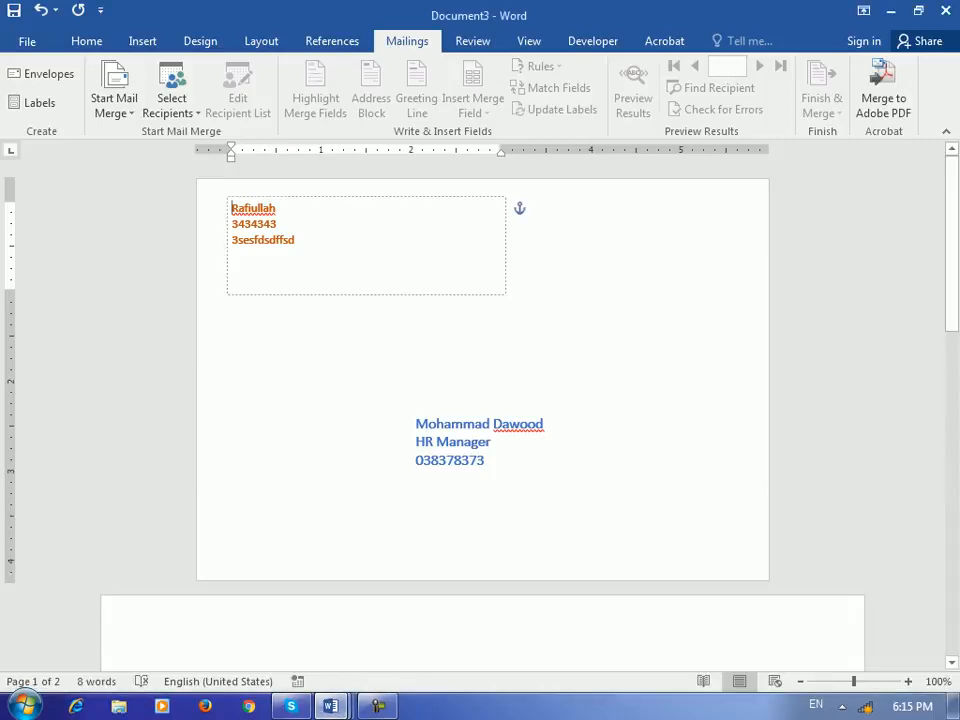
scroll(482, 410, "down", 7)
left_click(331, 706)
left_click(478, 600)
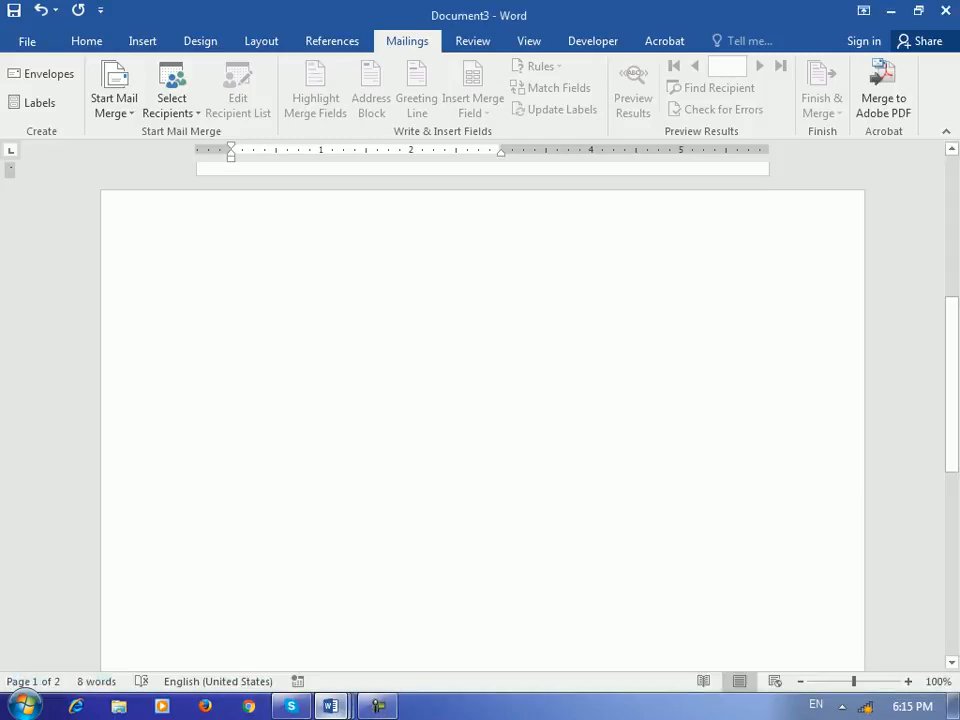
left_click(331, 706)
left_click(660, 600)
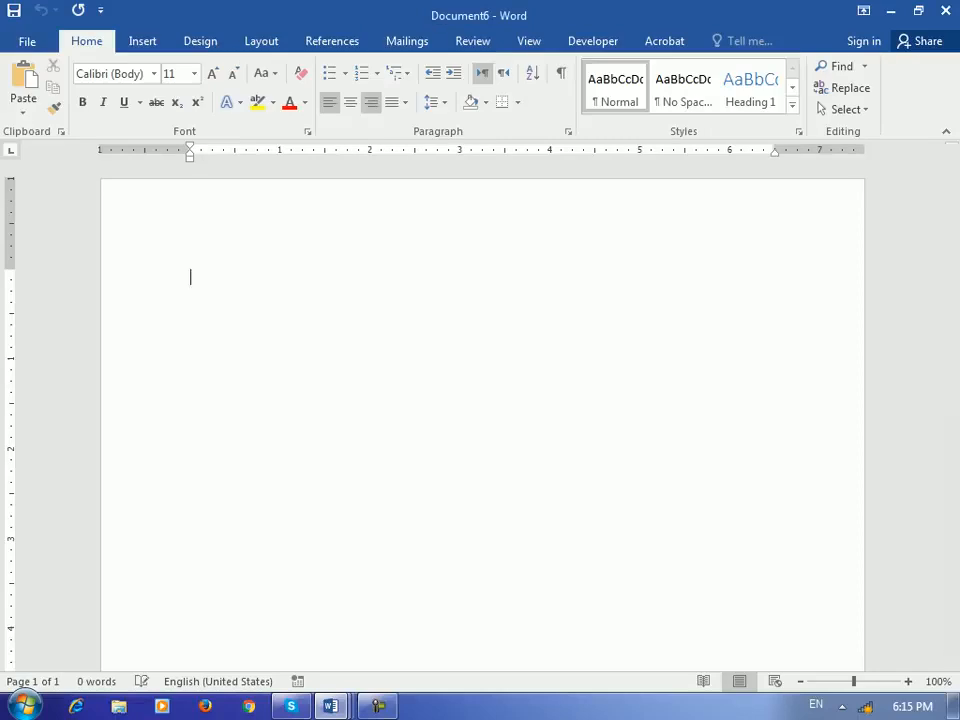
left_click(407, 41)
left_click(38, 102)
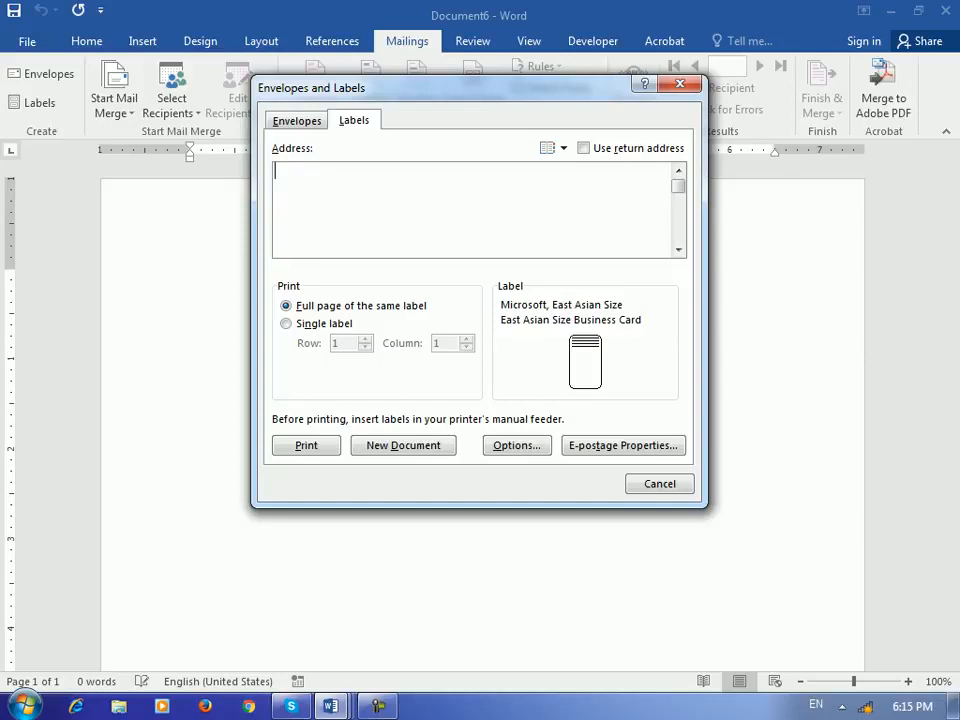
- Type 'Name: ___' and 'Date___' lines into the label address box
type("Name: ___________________")
key("Return")
type("__")
key("BackSpace")
key("BackSpace")
key("BackSpace")
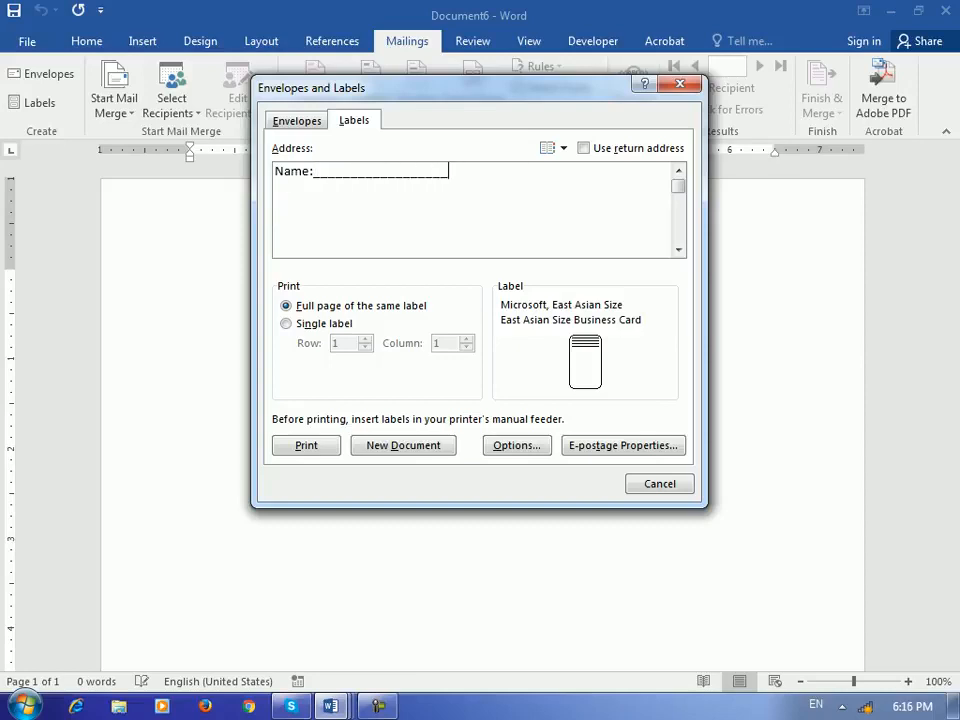
key("Return")
type("Datr")
key("BackSpace")
type("e")
type("___________________")
- Add a 'Person___' third line and open Label Options
key("Return")
type("Per")
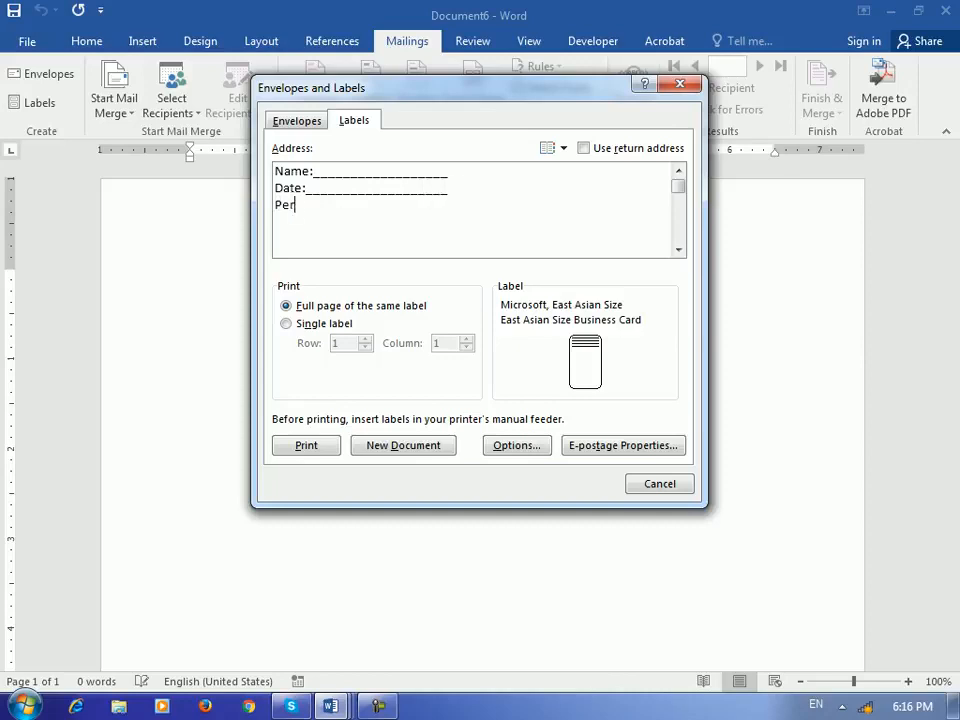
type("son_________________")
key("Return")
type("_")
key("BackSpace")
key("BackSpace")
key("alt+o")
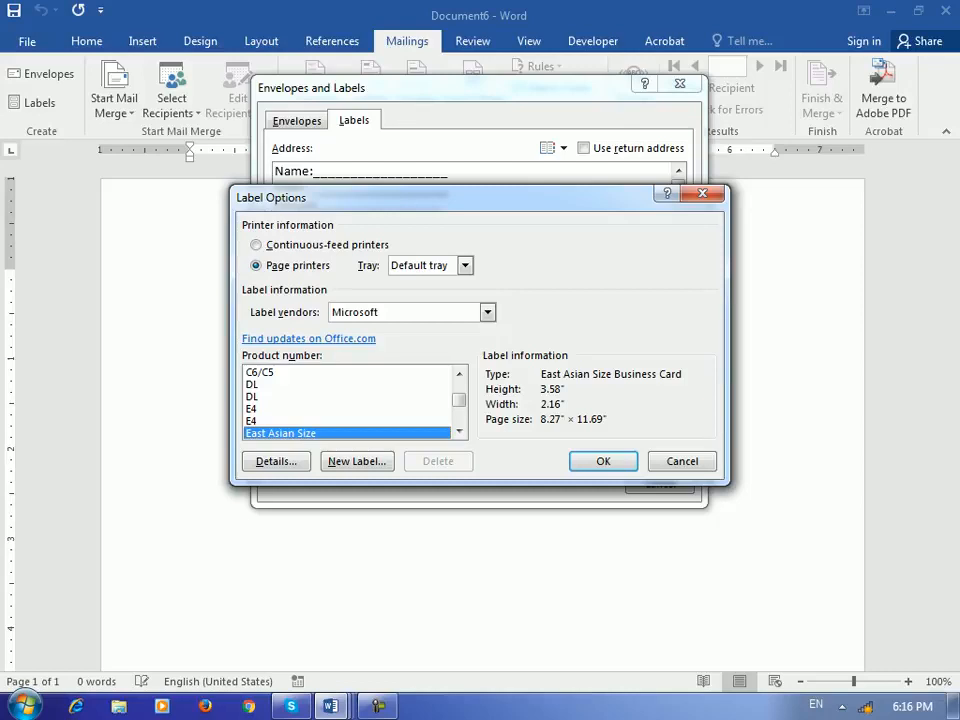
- Browse the Microsoft label product list, previewing the Letter (Portrait) and Photo Paper details
left_click(300, 397)
left_click(300, 421)
scroll(300, 409, "down", 3)
left_click(300, 385)
left_click(300, 409)
left_click(300, 433)
scroll(300, 433, "down", 3)
left_click(300, 397)
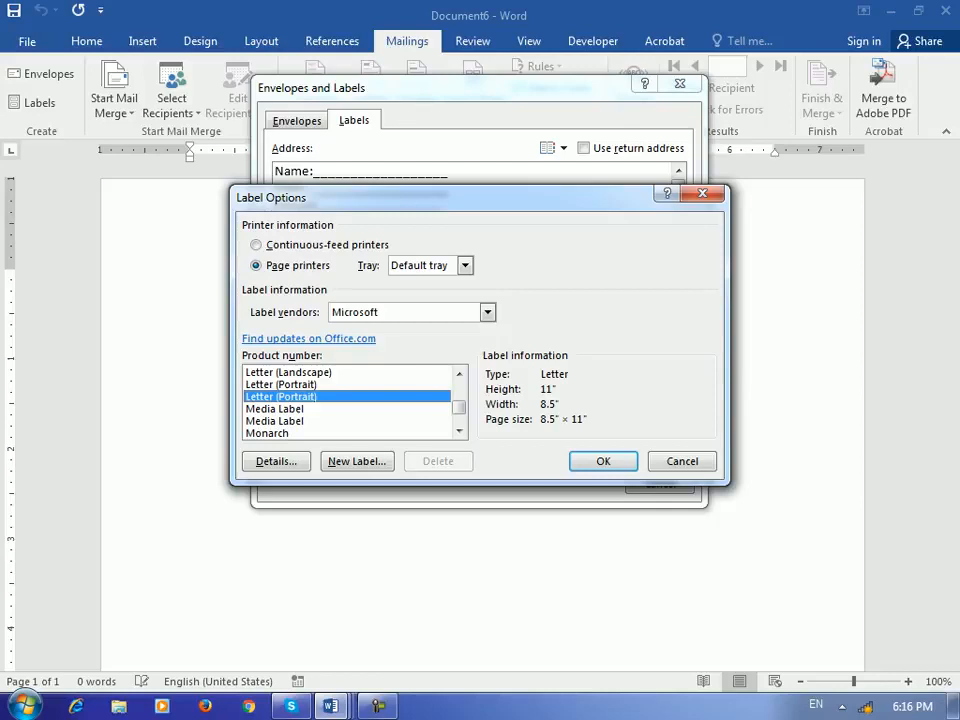
left_click(300, 421)
scroll(300, 421, "down", 2)
left_click(300, 397)
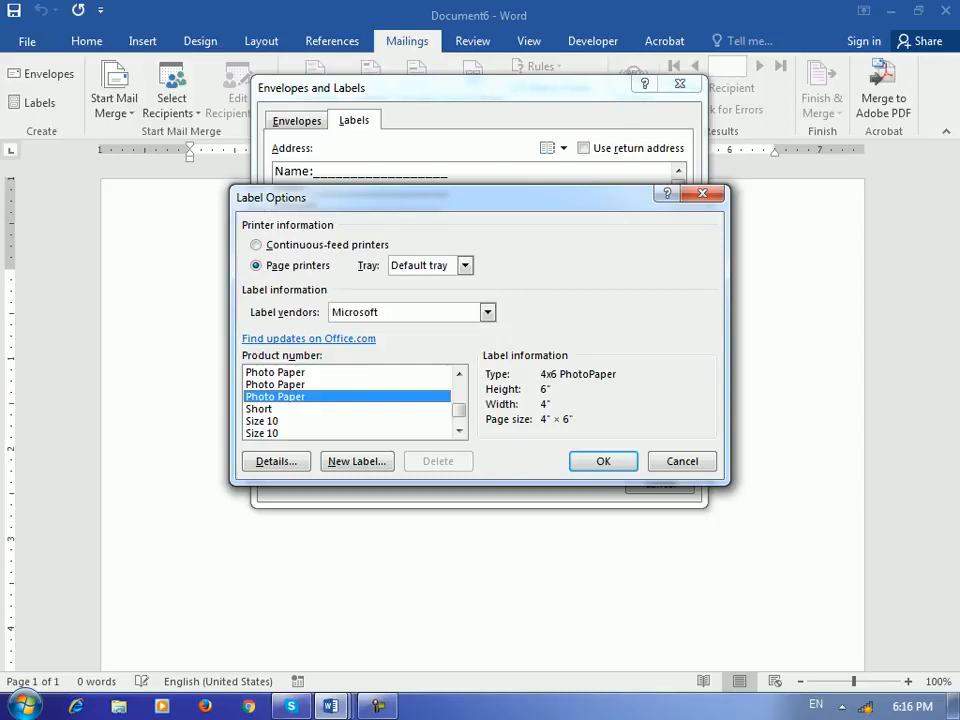
- Pick the Wide label product (Wide Advertisement, 4" x 2") and confirm it
scroll(300, 397, "down", 3)
left_click(300, 397)
left_click(300, 409)
key("Down")
key("Down")
key("Down")
key("Up")
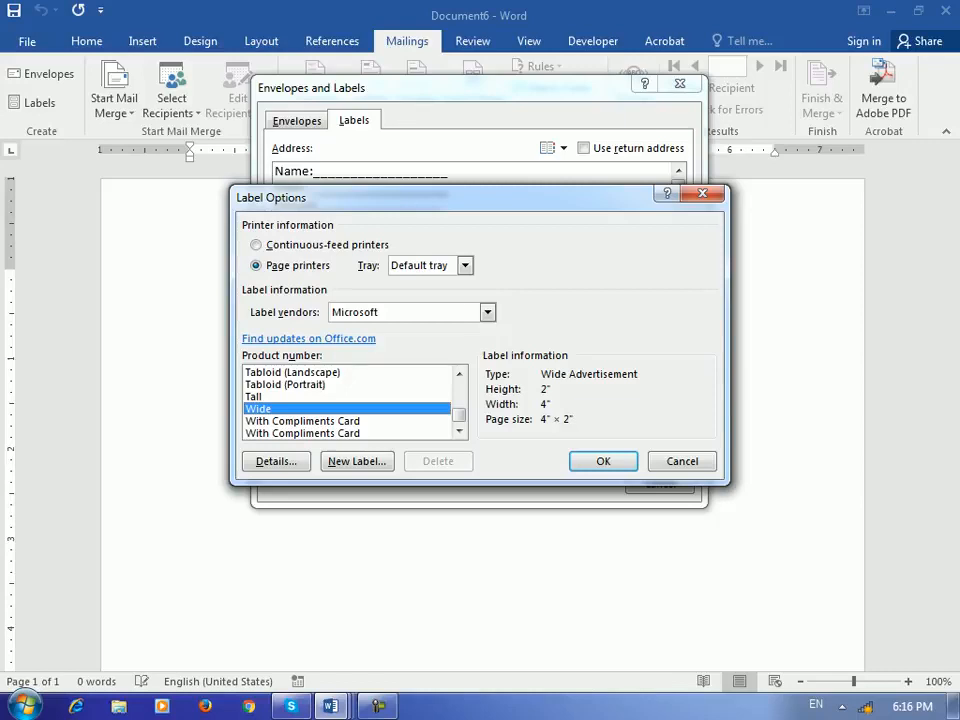
key("Return")
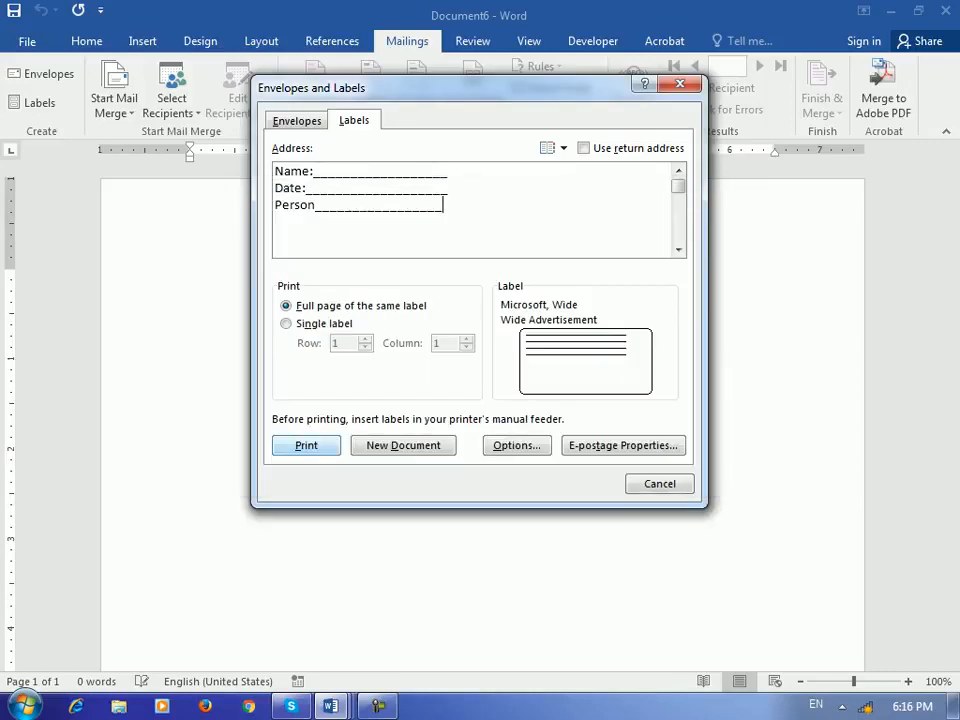
- Generate the new Labels7 document with the Name, Date and Person label, then show Mailings
left_click(403, 446)
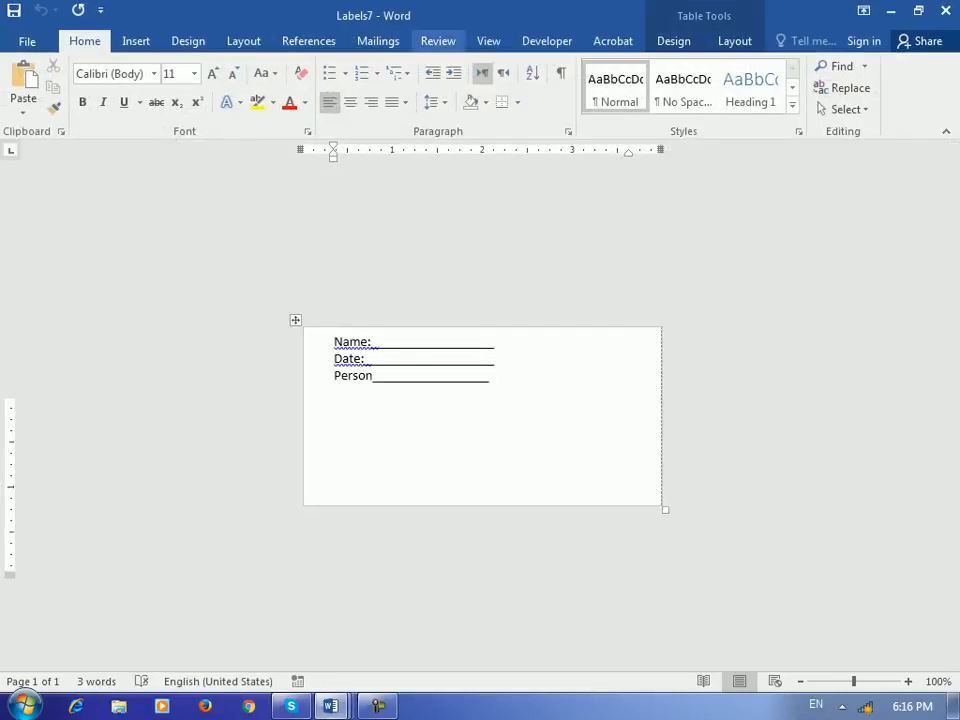
left_click(378, 41)
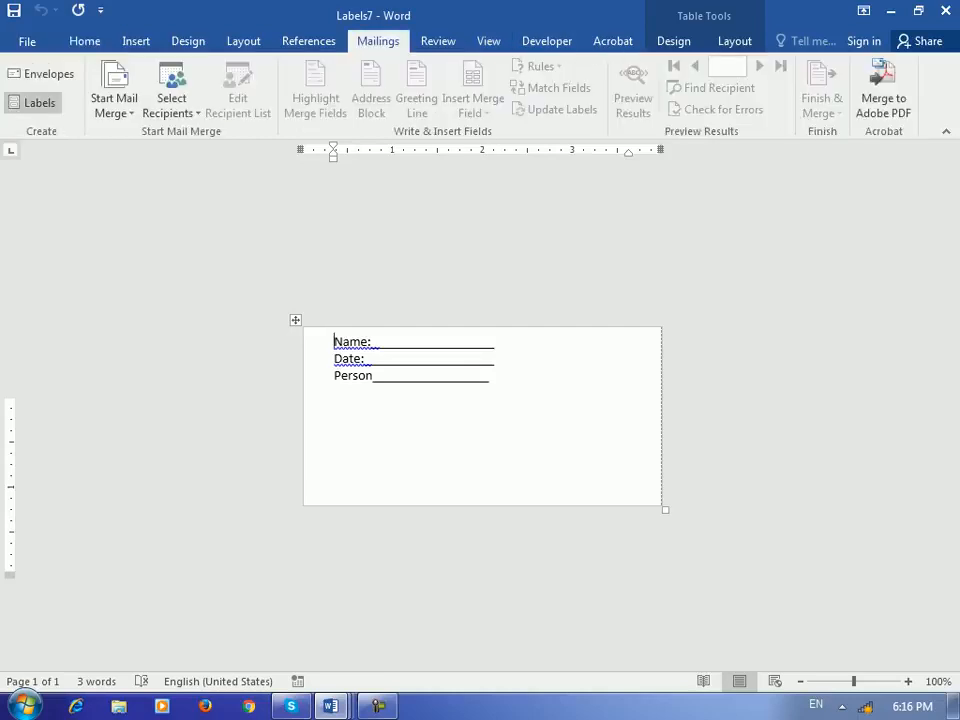